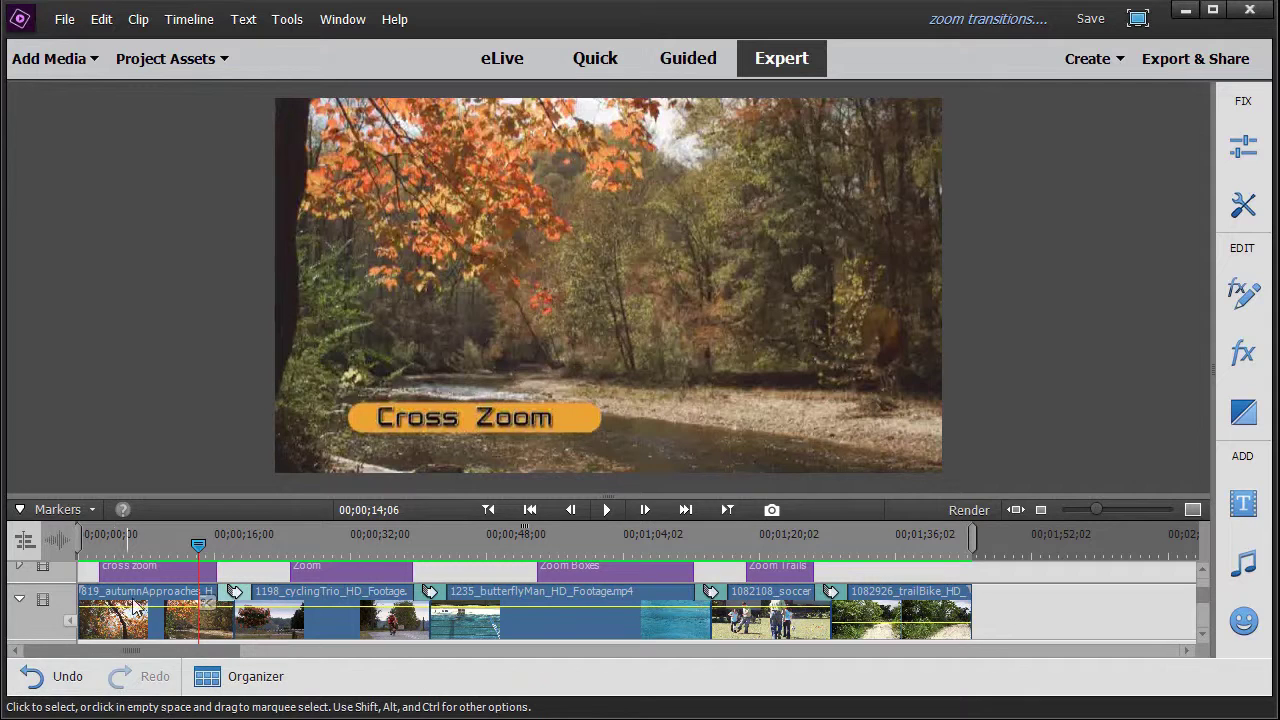
# Step: Save the project and preview the Cross Zoom transition playing into the cycling clip
pyautogui.hotkey('ctrl', 's')
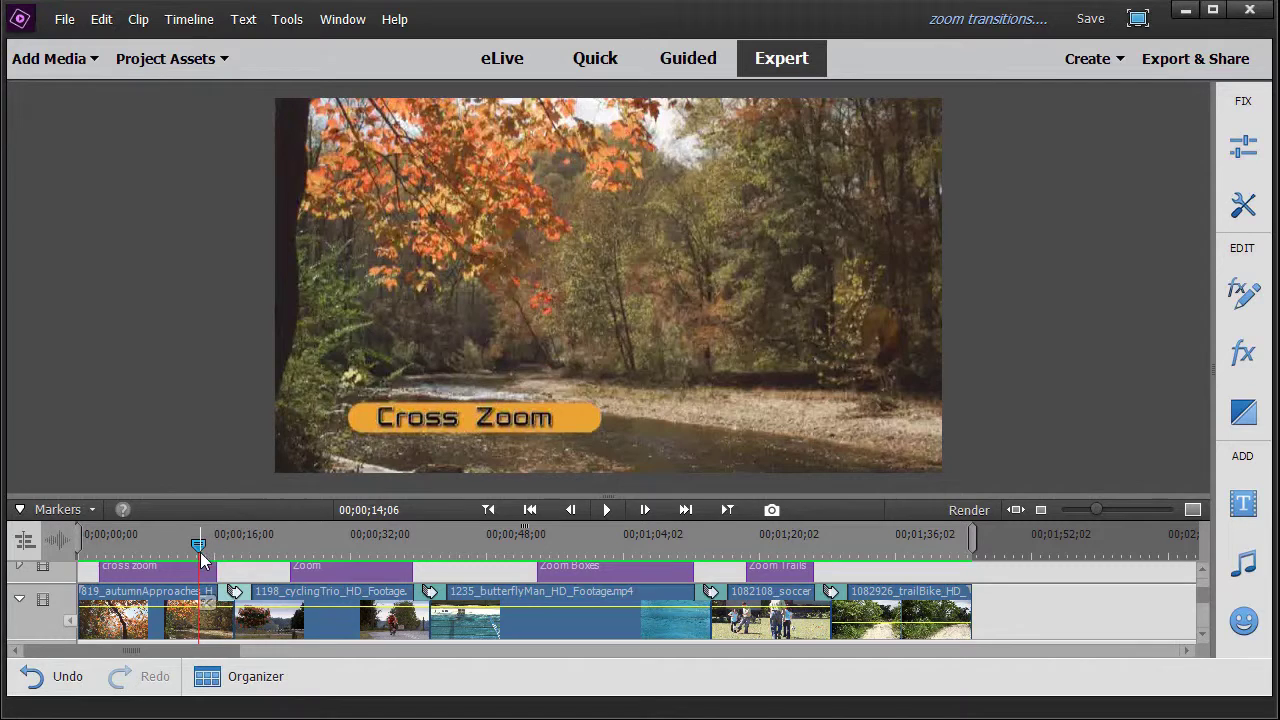
pyautogui.moveTo(199, 548)
pyautogui.mouseDown()
pyautogui.moveTo(269, 550)
pyautogui.moveTo(194, 556)
pyautogui.mouseUp()
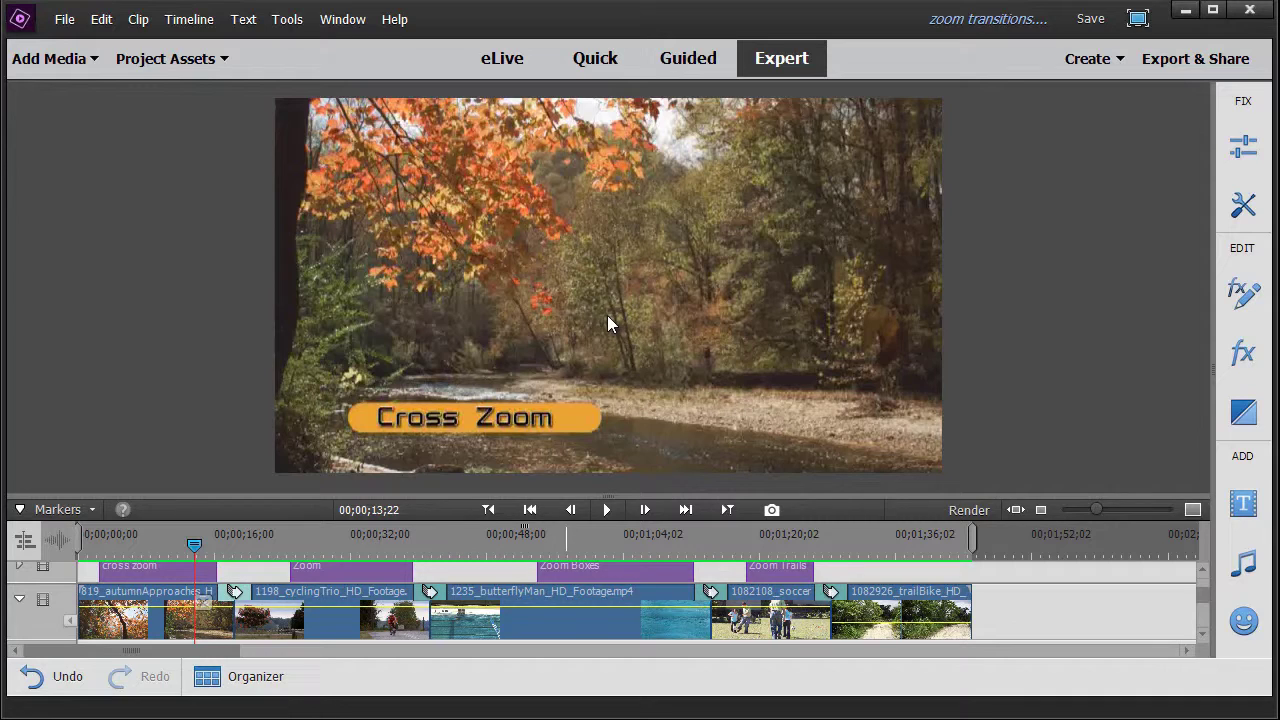
pyautogui.click(609, 510)
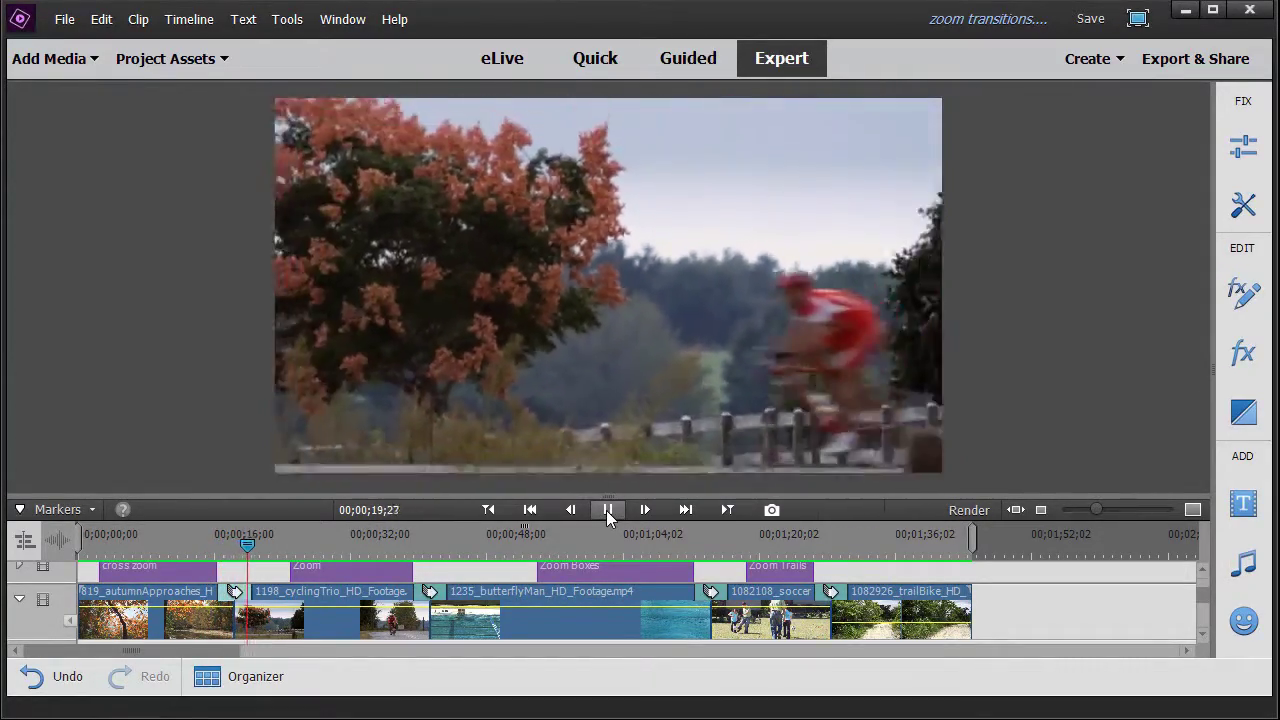
pyautogui.click(607, 511)
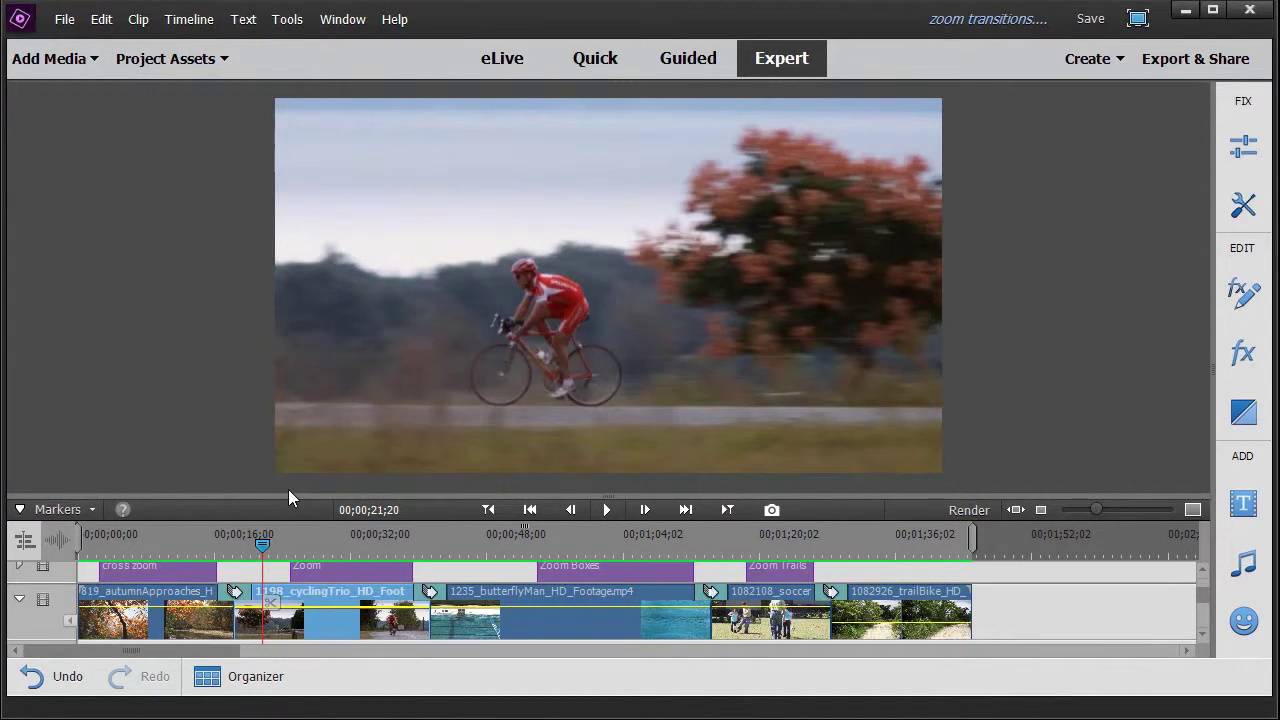
# Step: Shift the Cross Zoom transition slightly later and open its Transition Adjustments
pyautogui.click(236, 598)
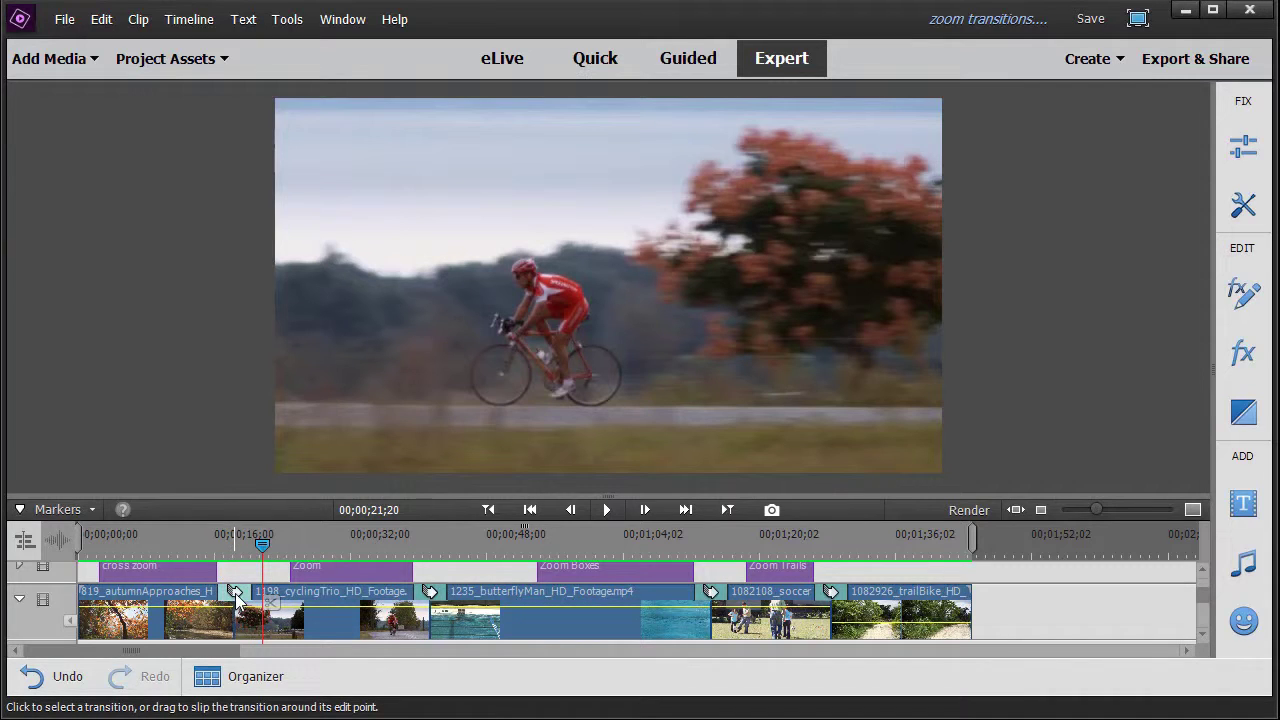
pyautogui.moveTo(238, 596); pyautogui.dragTo(242, 595)
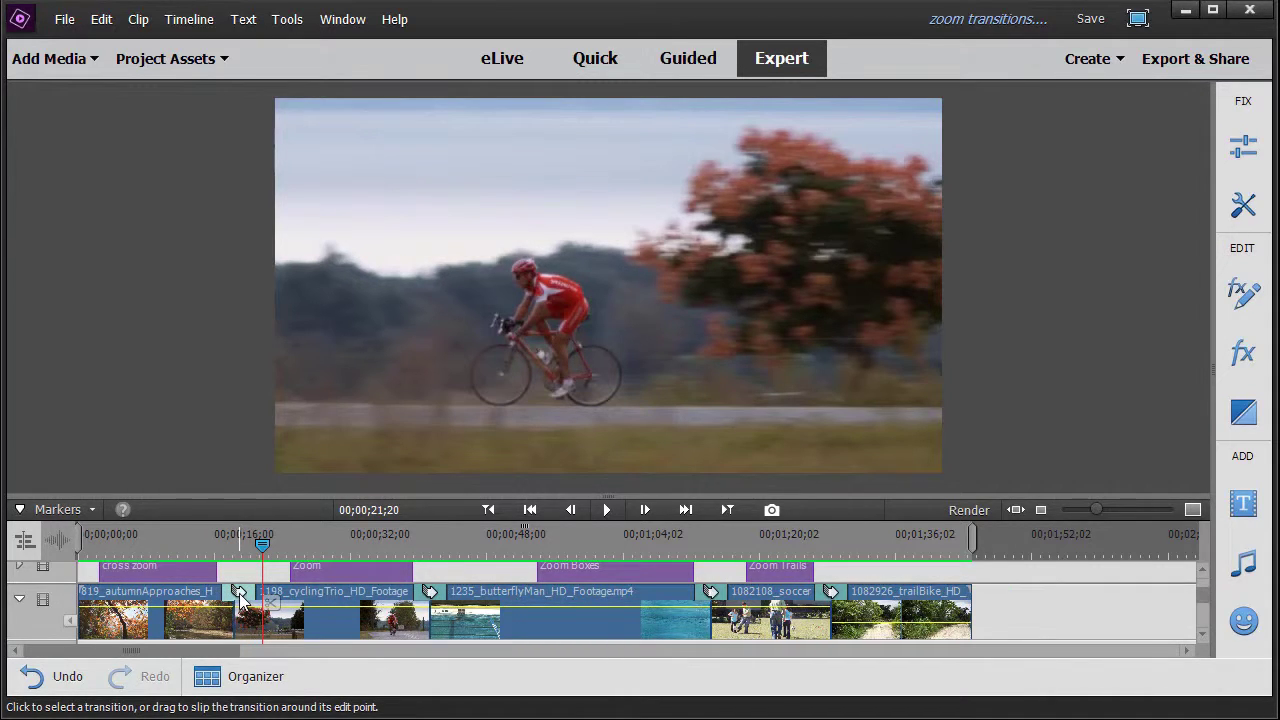
pyautogui.doubleClick(237, 598)
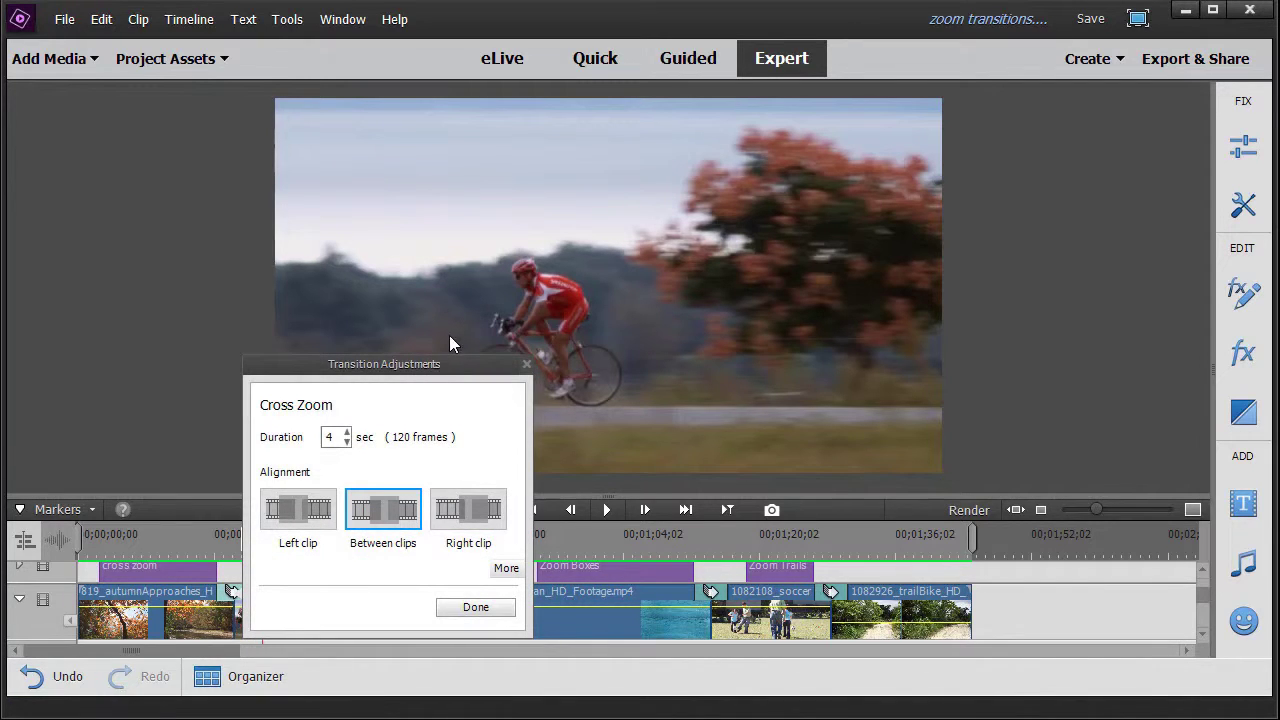
# Step: Expand the Cross Zoom extra settings and raise its start point slider
pyautogui.click(507, 569)
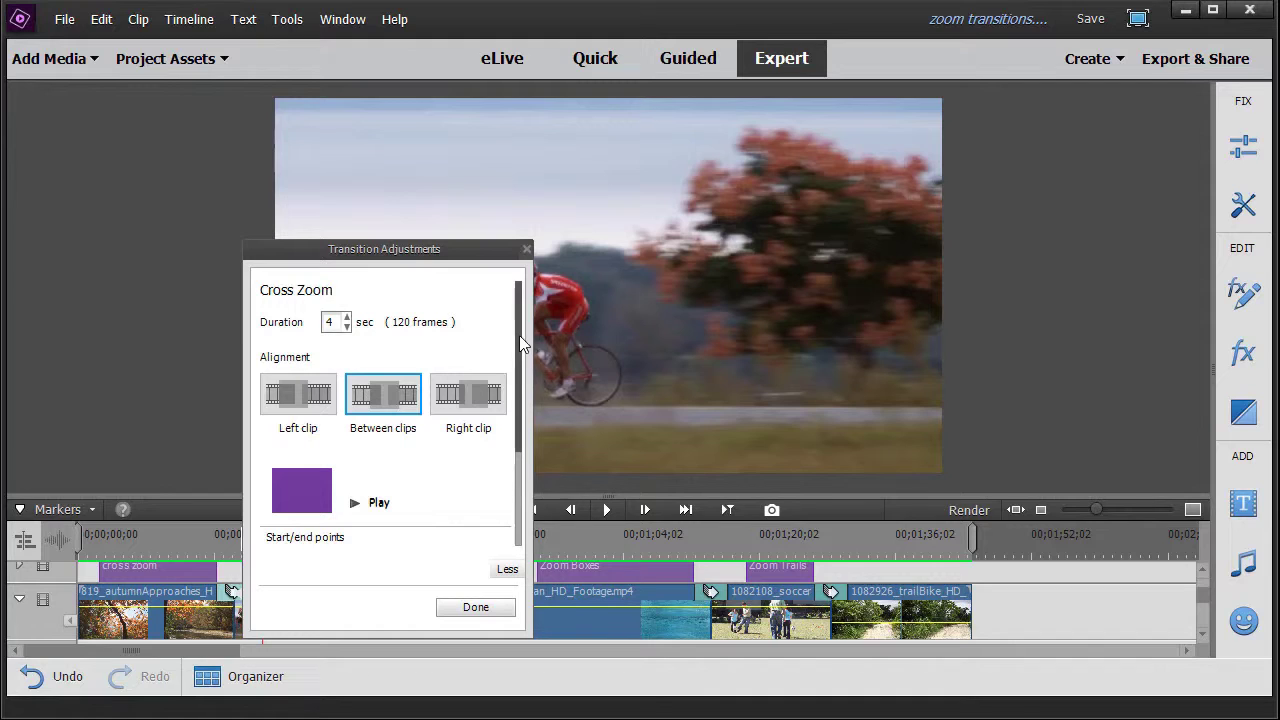
pyautogui.moveTo(517, 338); pyautogui.dragTo(531, 495)
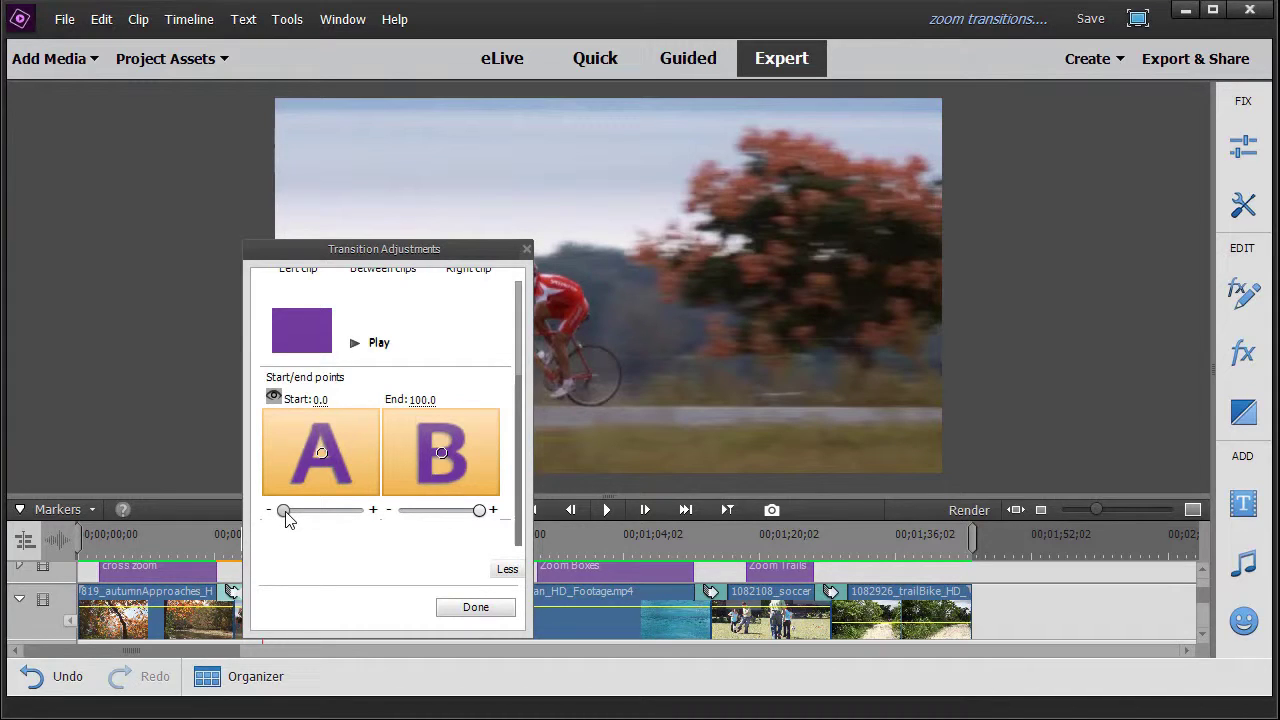
pyautogui.moveTo(285, 512)
pyautogui.mouseDown()
pyautogui.moveTo(299, 526)
pyautogui.moveTo(293, 510)
pyautogui.mouseUp()
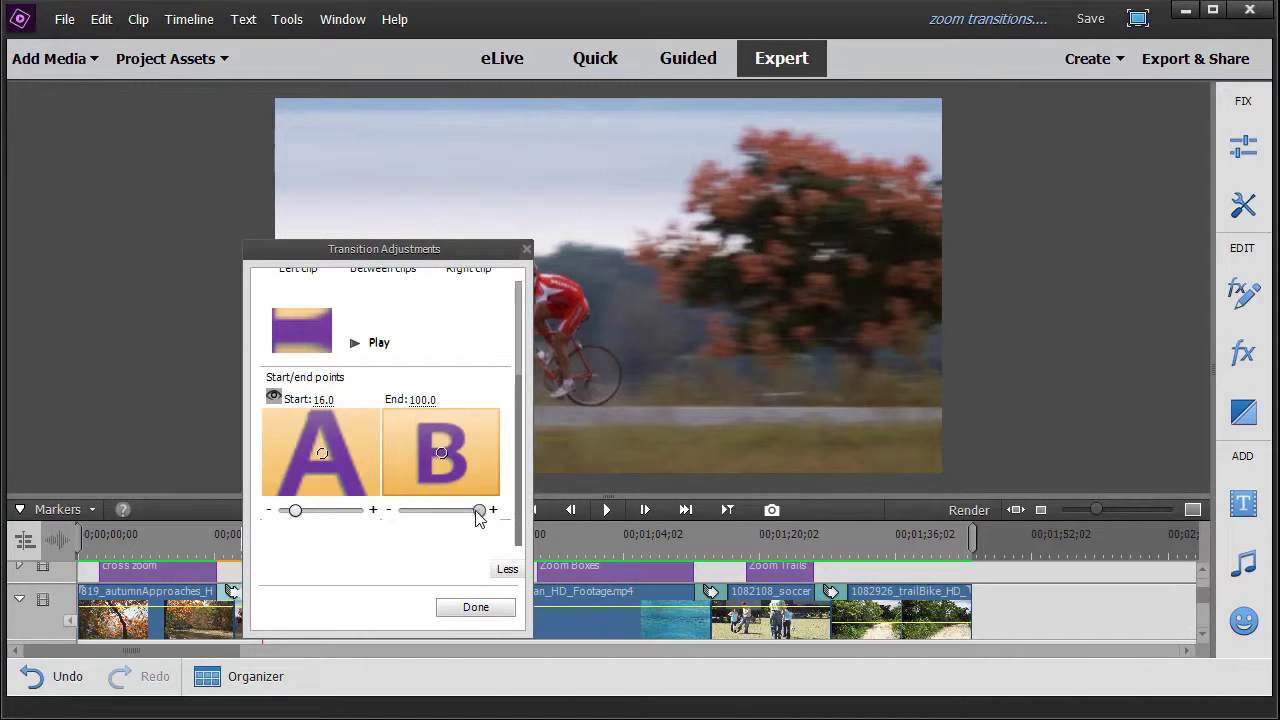
# Step: Test Cross Zoom's end point at 78.7, reset the start point to 0.0, and close the settings
pyautogui.moveTo(480, 516)
pyautogui.mouseDown()
pyautogui.moveTo(463, 516)
pyautogui.moveTo(486, 520)
pyautogui.mouseUp()
pyautogui.moveTo(297, 515); pyautogui.dragTo(282, 512)
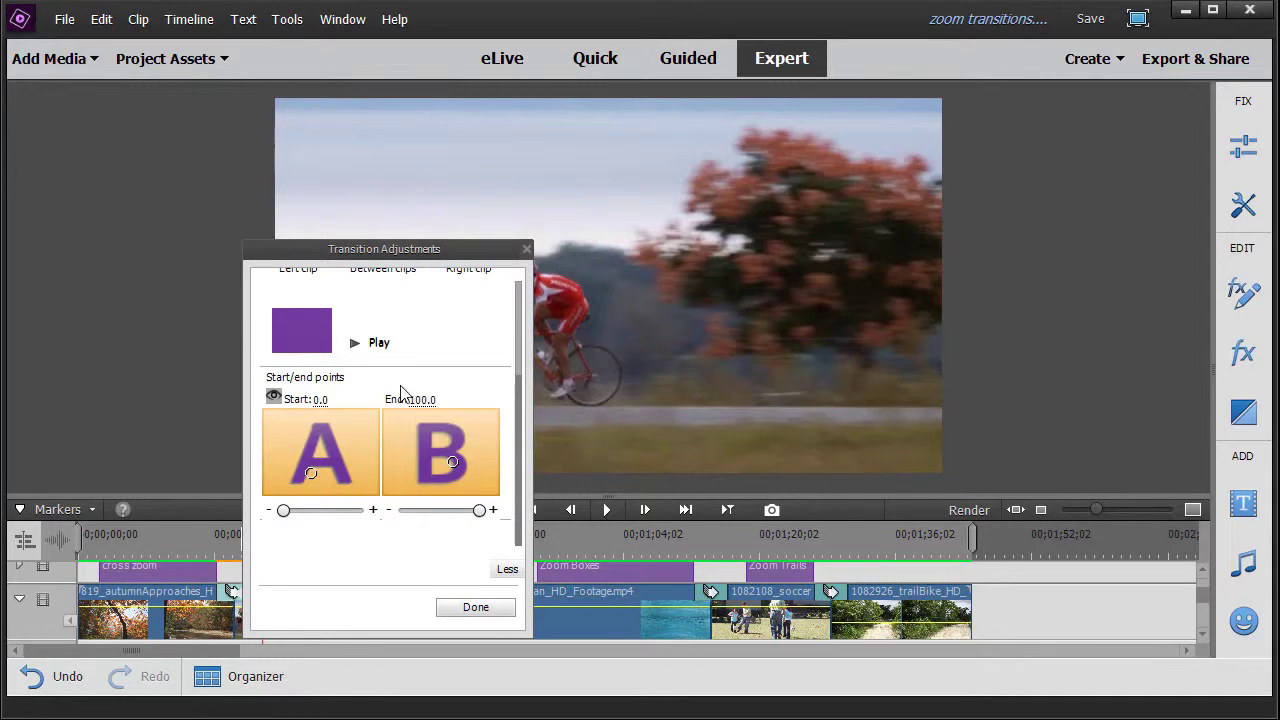
pyautogui.click(476, 608)
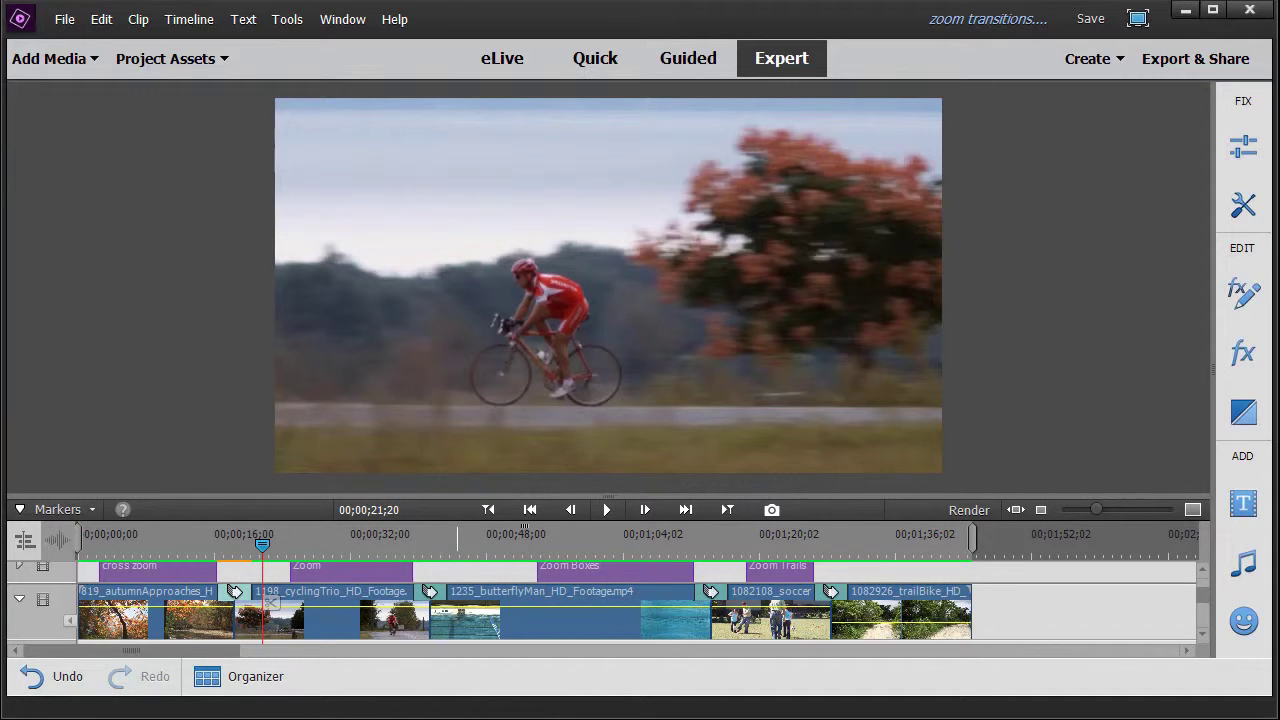
pyautogui.click(192, 540)
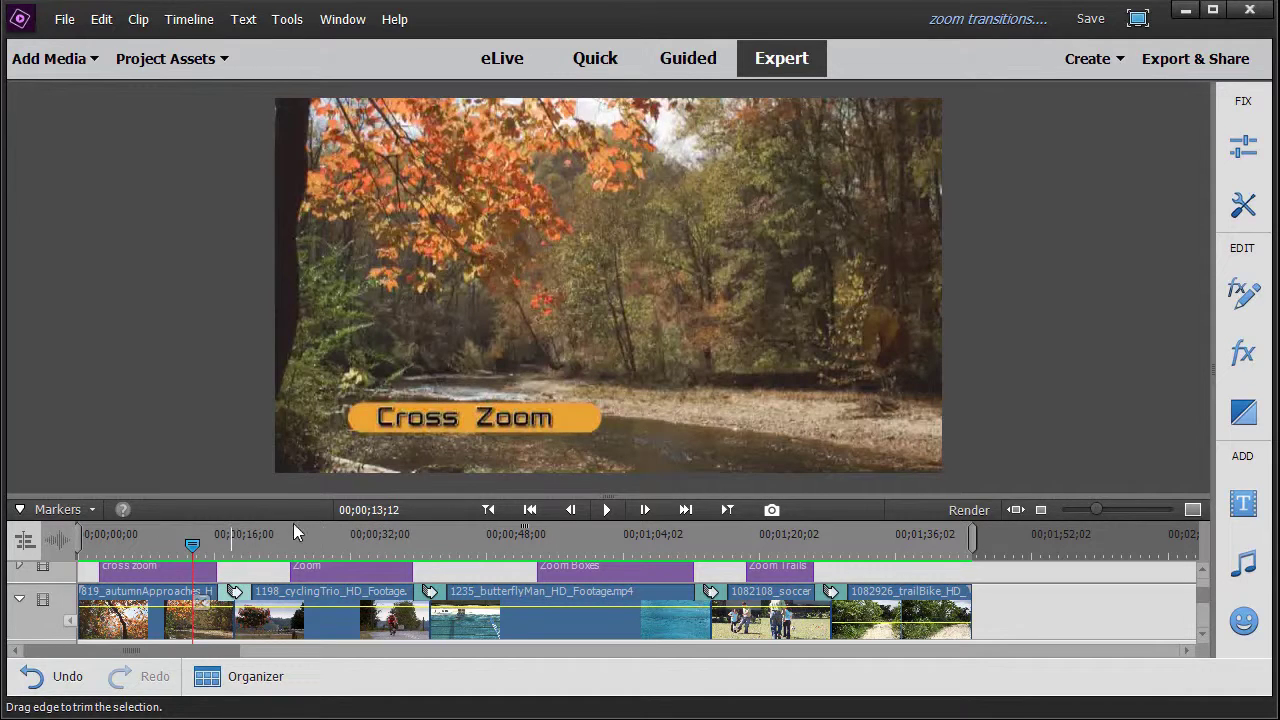
pyautogui.click(607, 508)
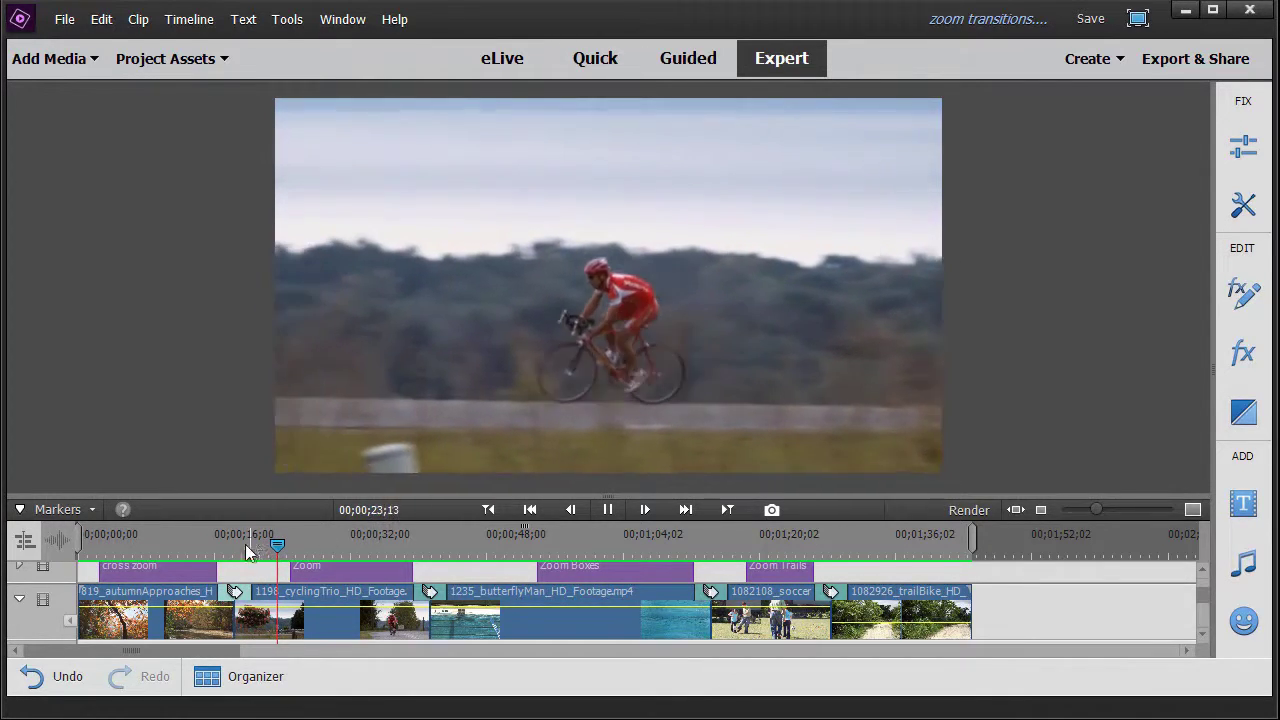
pyautogui.click(233, 548)
pyautogui.moveTo(233, 565); pyautogui.dragTo(286, 565)
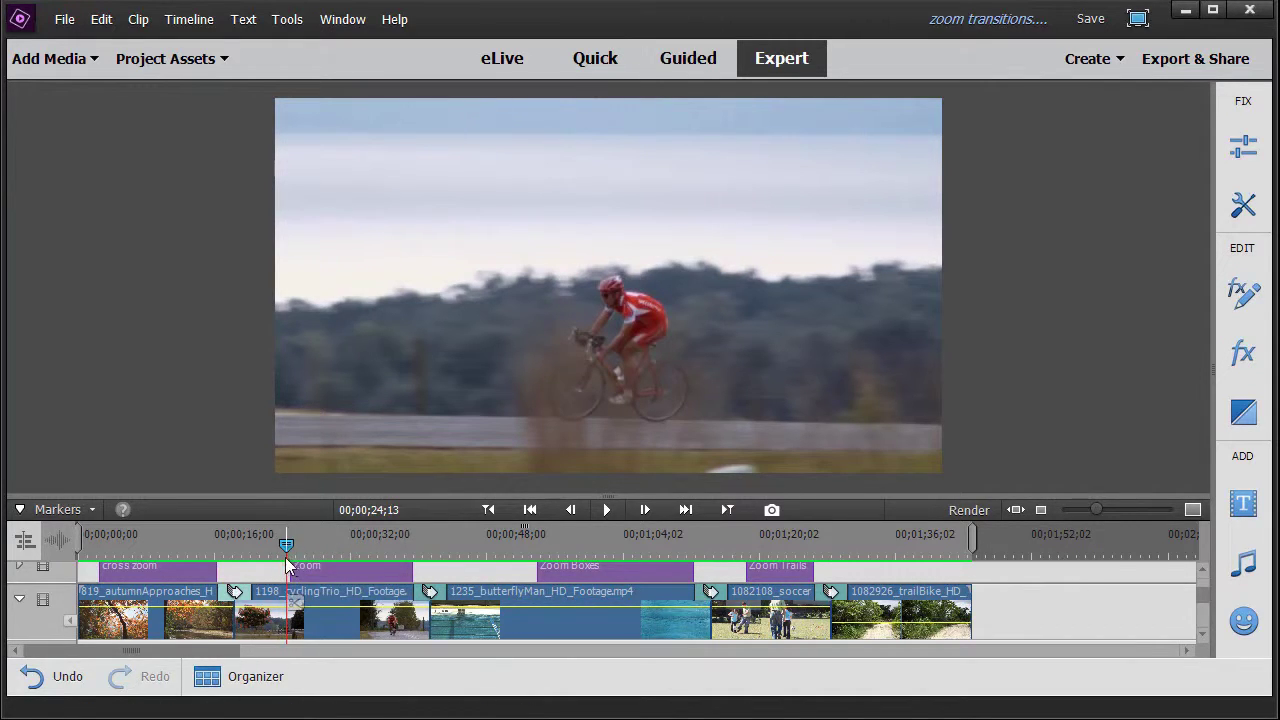
pyautogui.moveTo(288, 550); pyautogui.dragTo(395, 590)
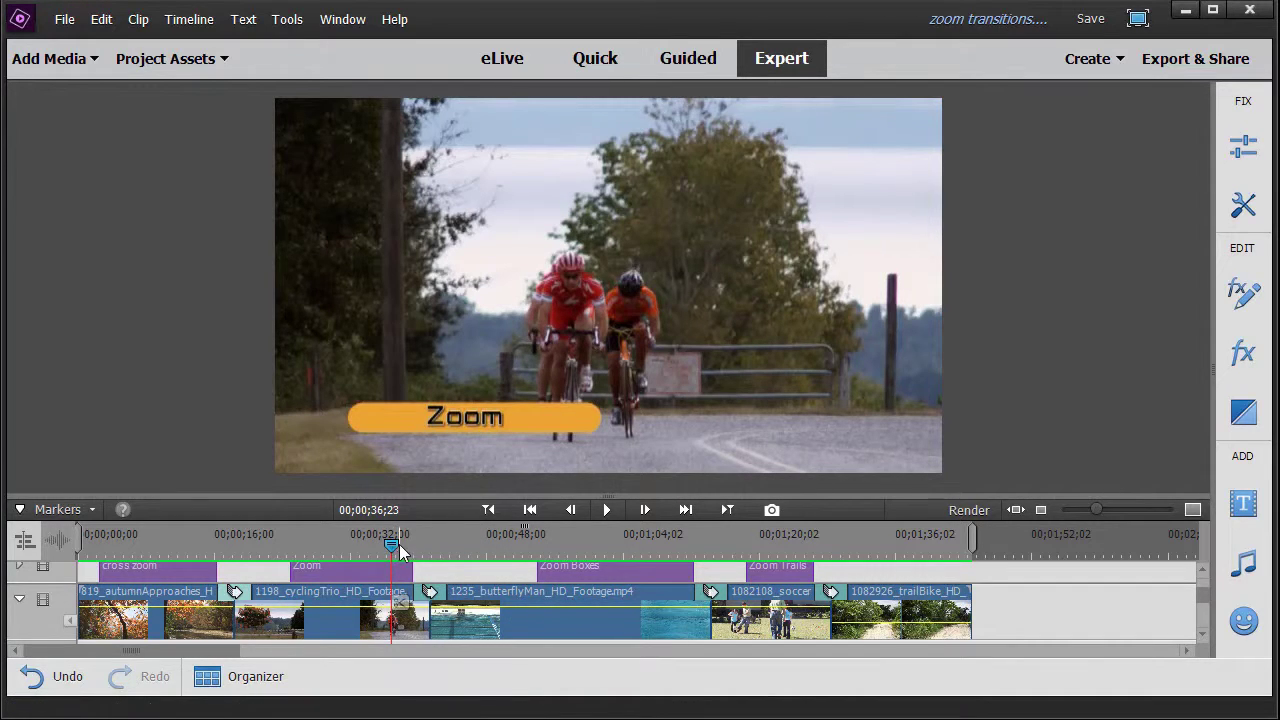
# Step: Play from the cycling clip through the Zoom transition, pausing in the swimming clip
pyautogui.moveTo(393, 553); pyautogui.dragTo(400, 554)
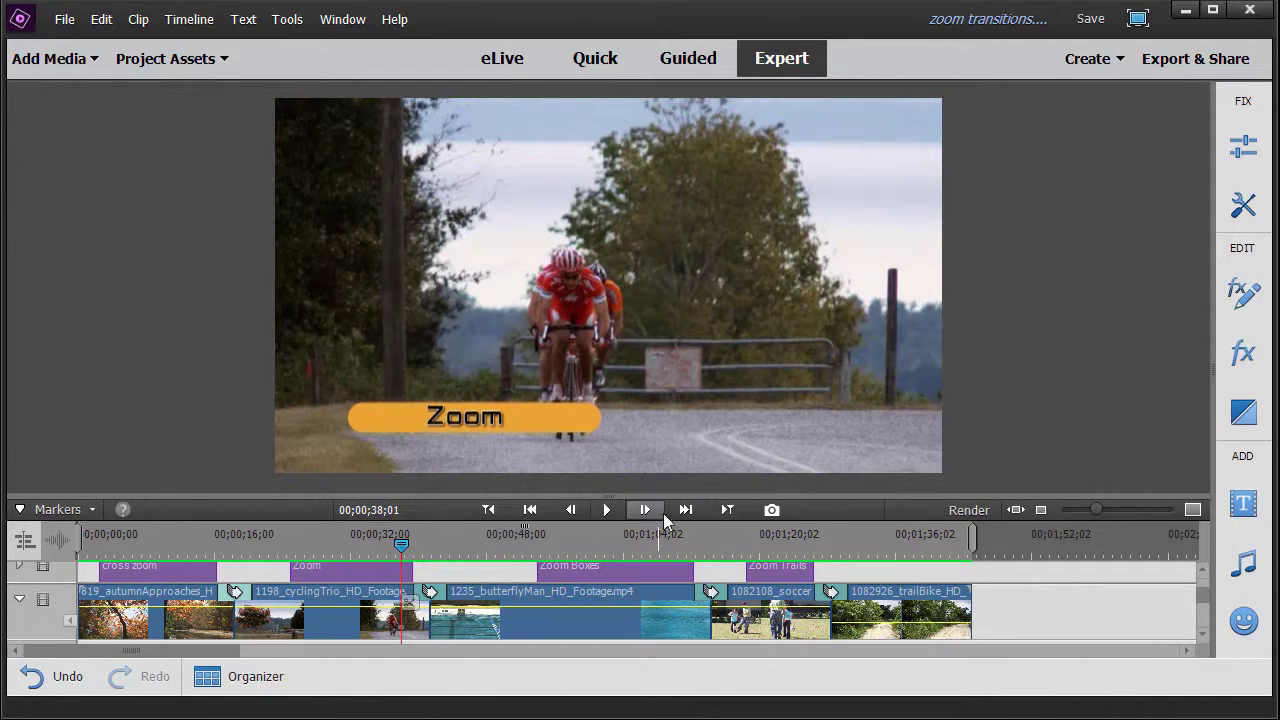
pyautogui.click(612, 510)
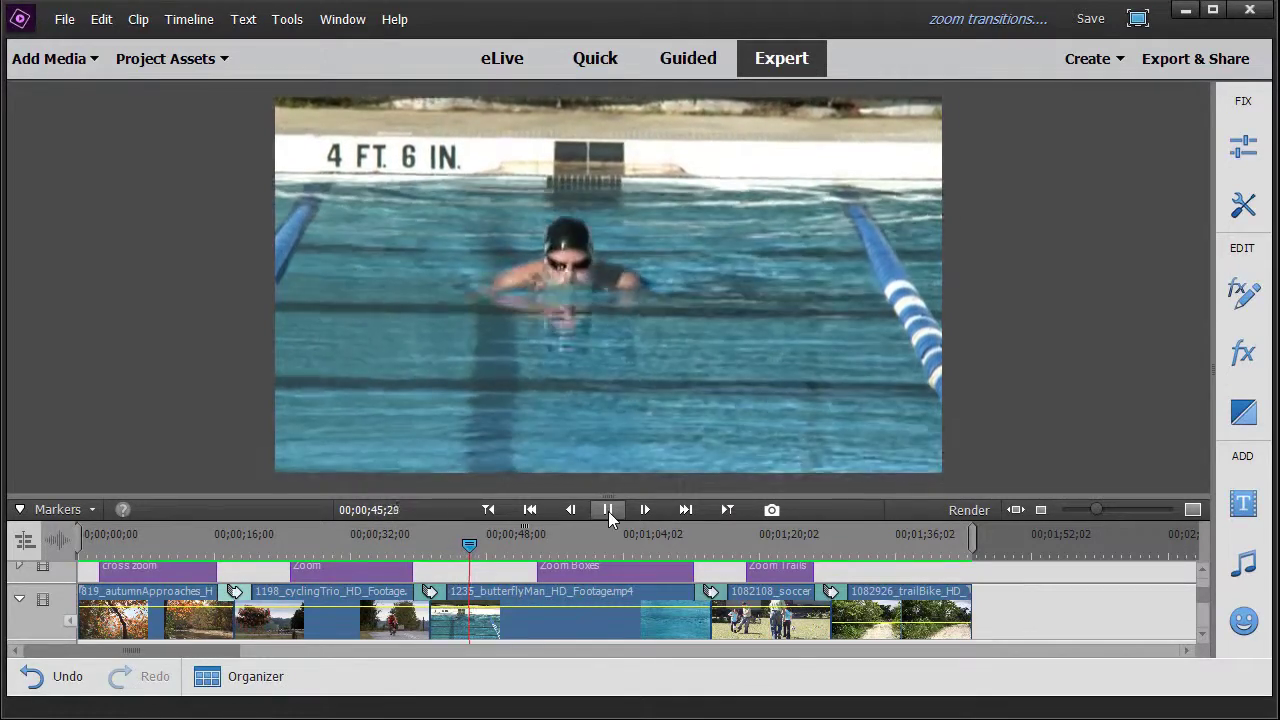
pyautogui.click(609, 511)
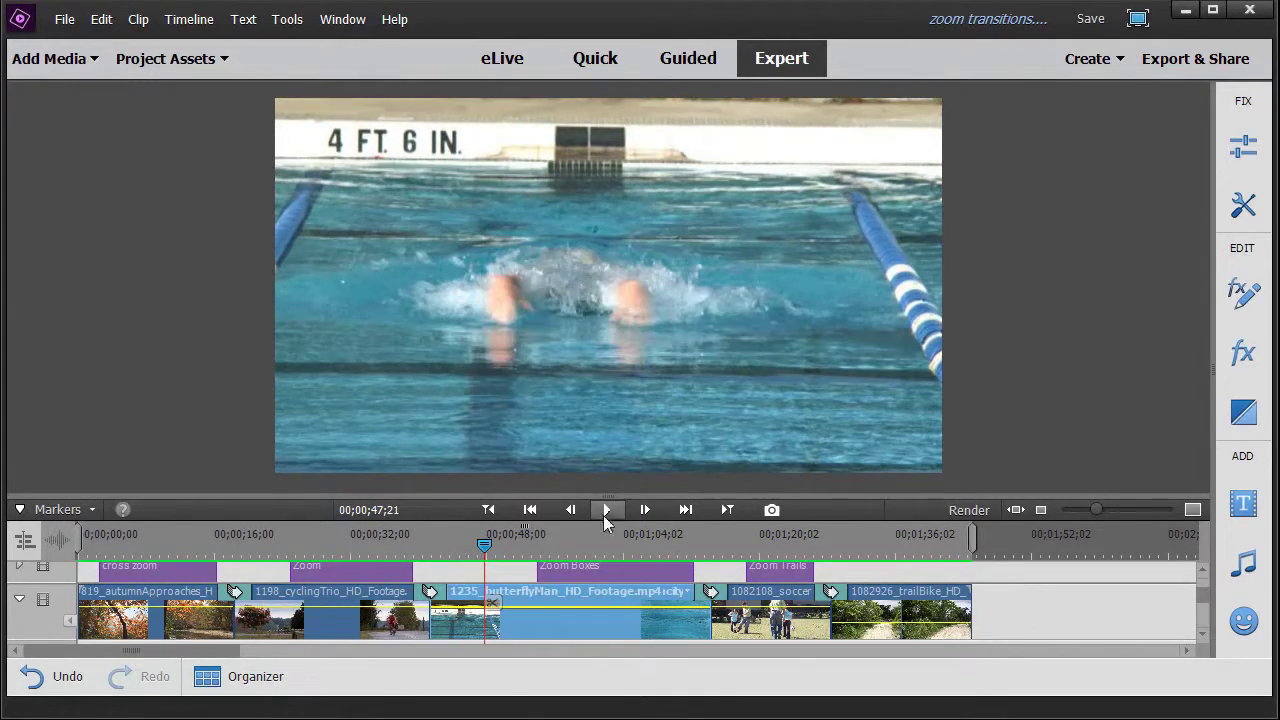
# Step: Open the Zoom transition's adjustments with its extra options expanded
pyautogui.doubleClick(437, 595)
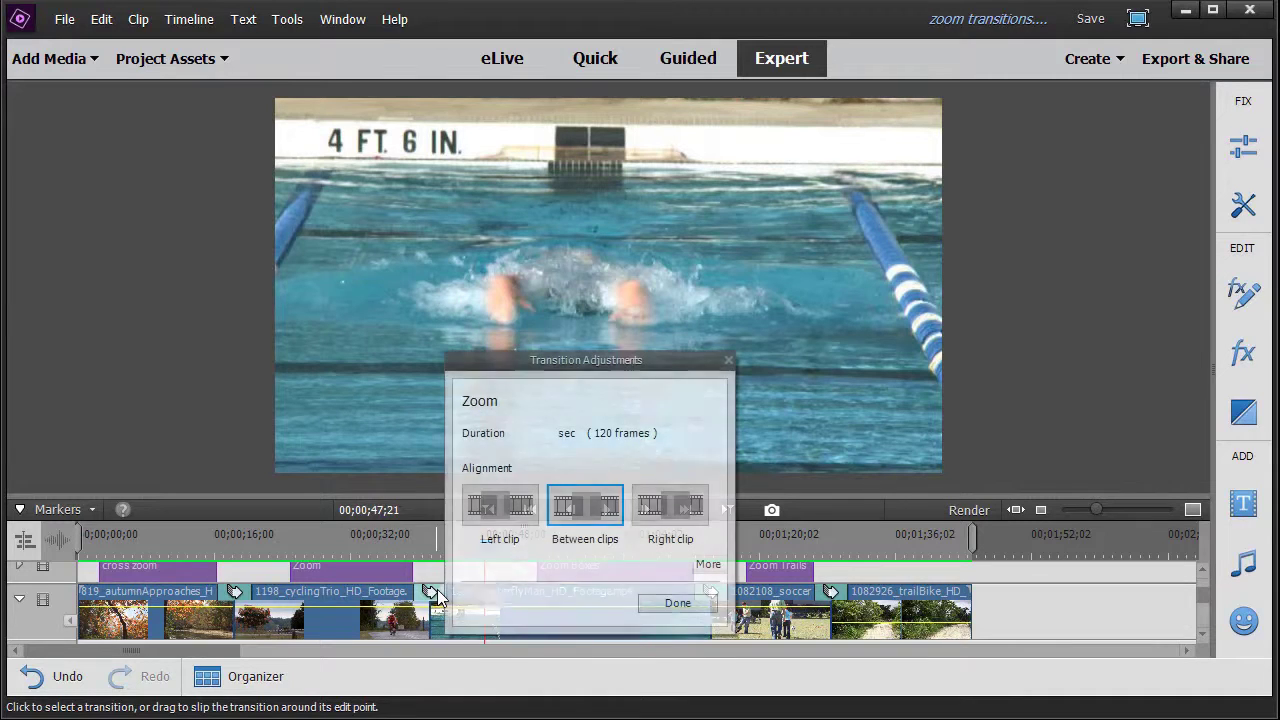
pyautogui.click(707, 565)
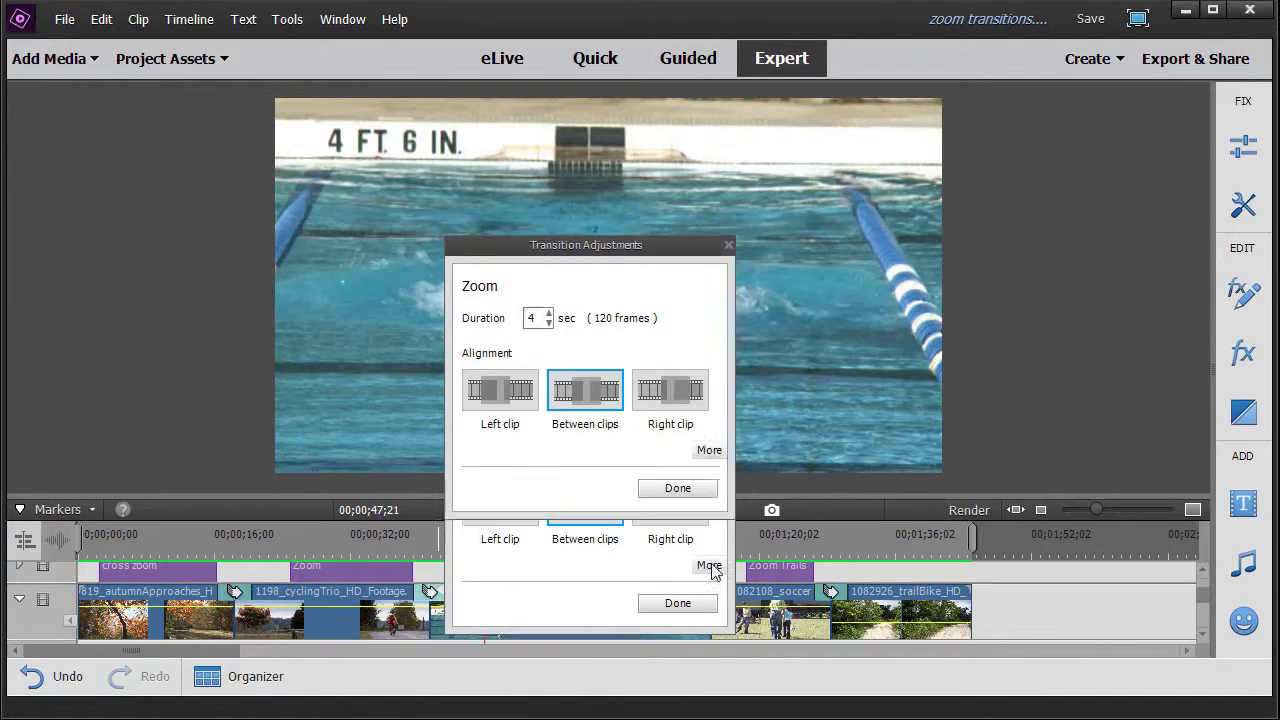
pyautogui.moveTo(721, 409); pyautogui.dragTo(708, 540)
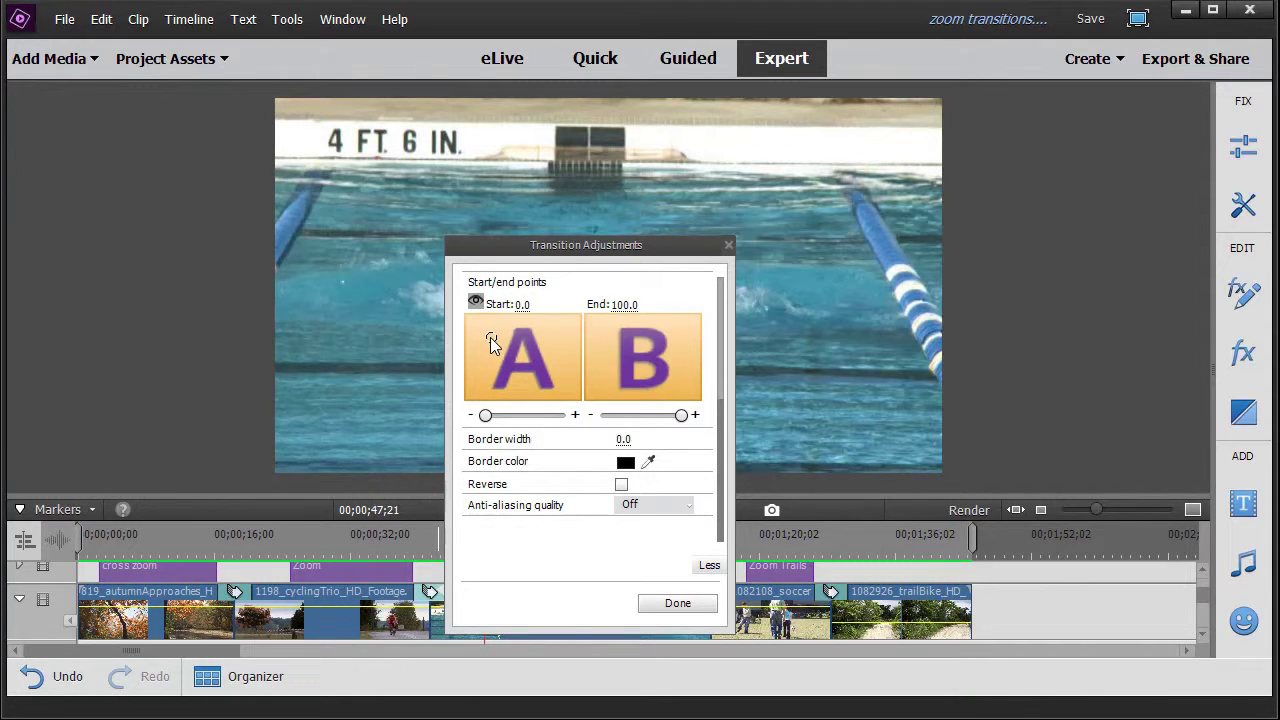
# Step: Give the Zoom transition a blue border from the eyedropper, keep anti-aliasing Off, and close
pyautogui.click(655, 455)
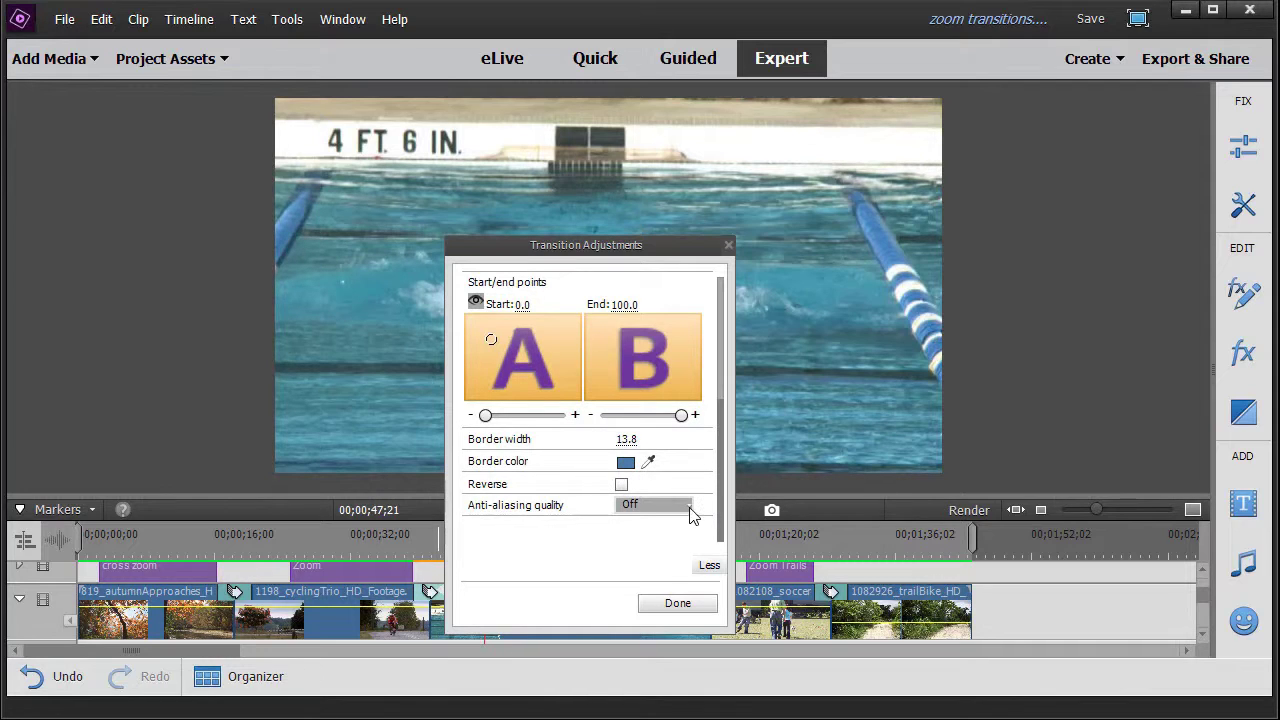
pyautogui.click(690, 512)
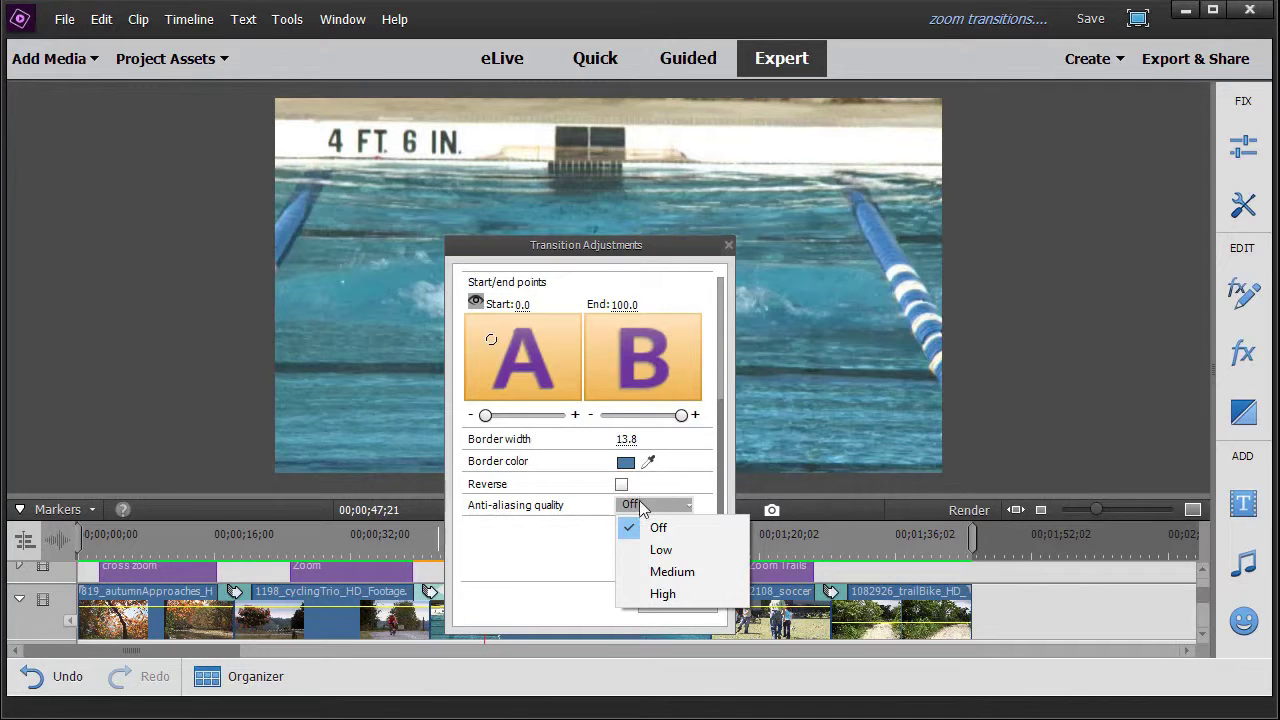
pyautogui.click(677, 253)
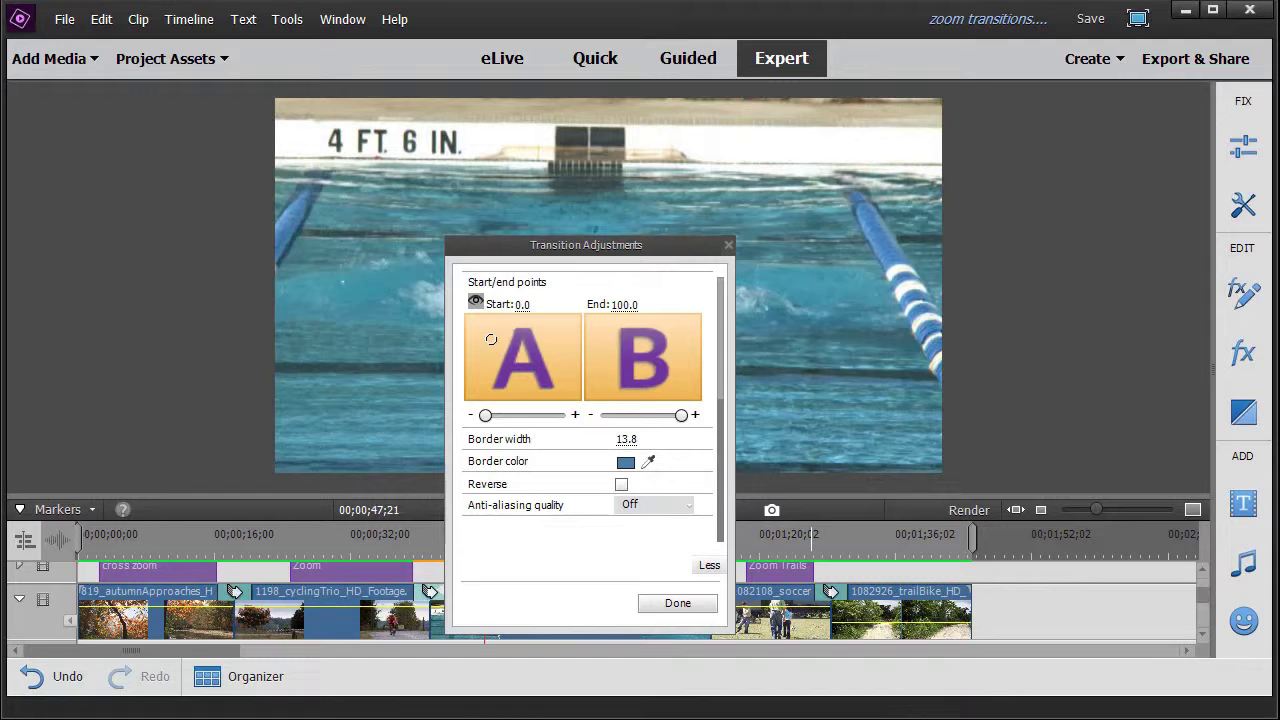
pyautogui.click(676, 604)
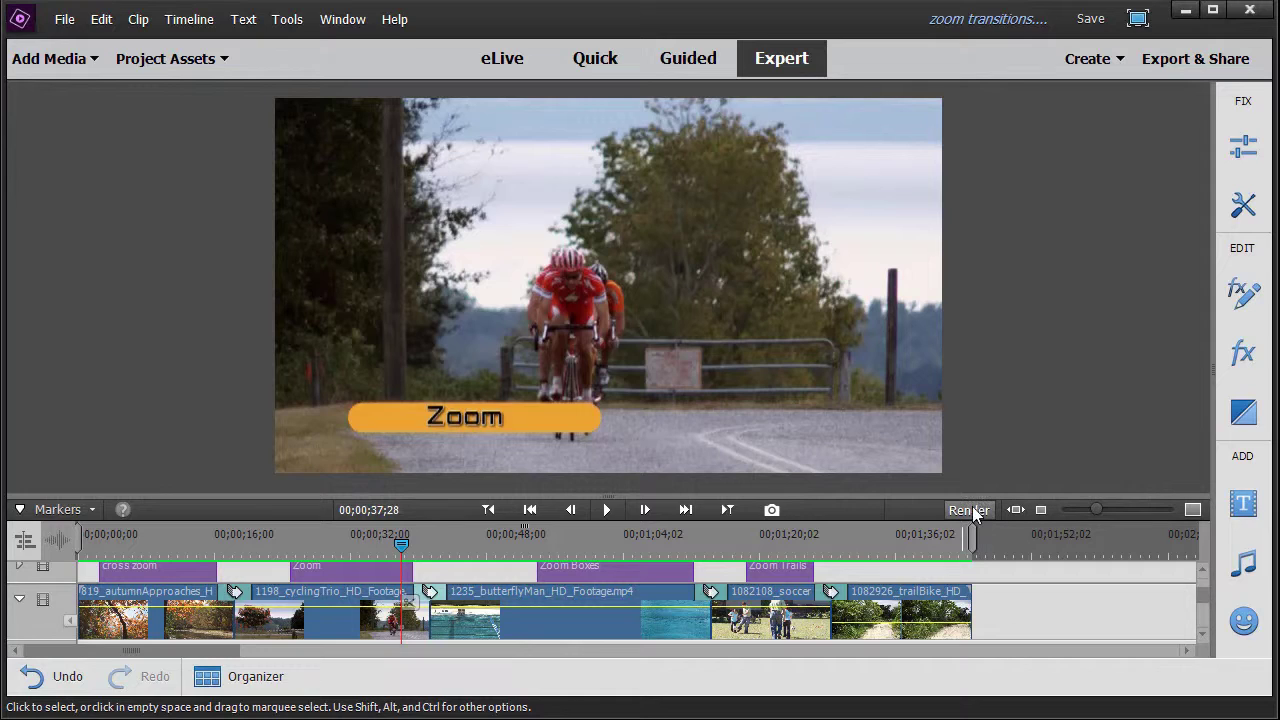
pyautogui.click(608, 511)
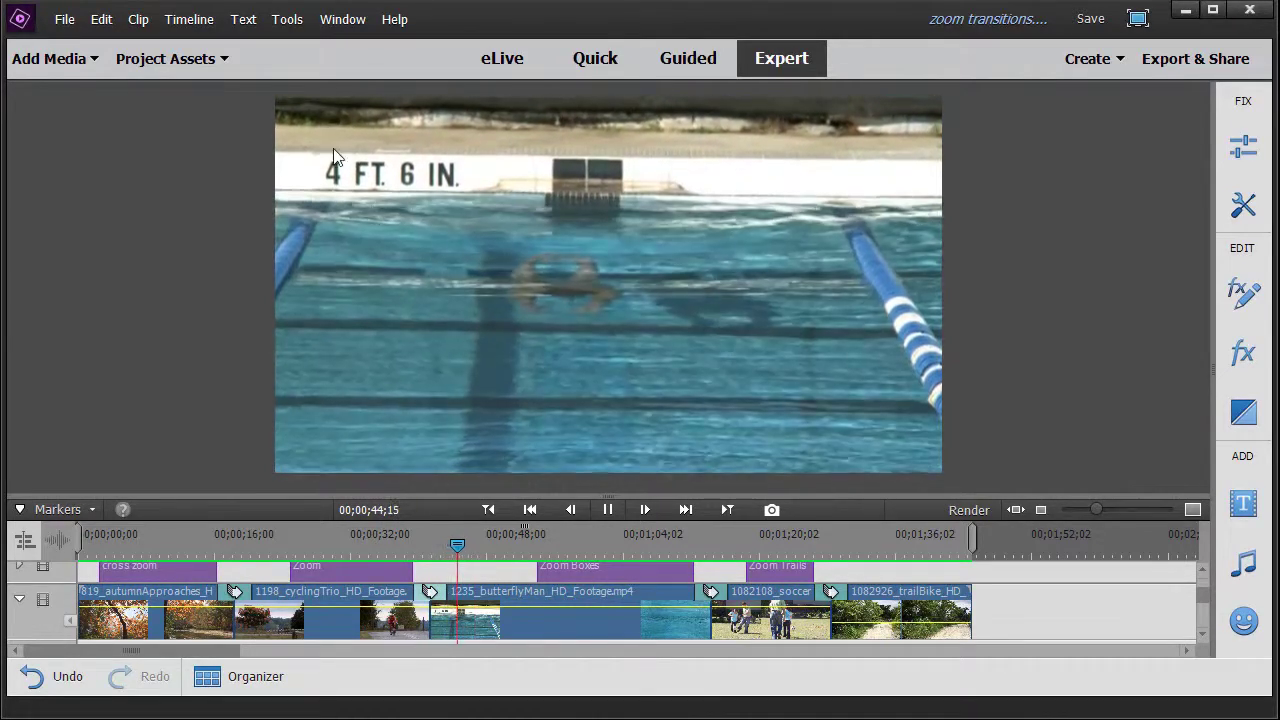
pyautogui.moveTo(437, 555)
pyautogui.mouseDown()
pyautogui.moveTo(462, 557)
pyautogui.moveTo(412, 555)
pyautogui.moveTo(445, 556)
pyautogui.mouseUp()
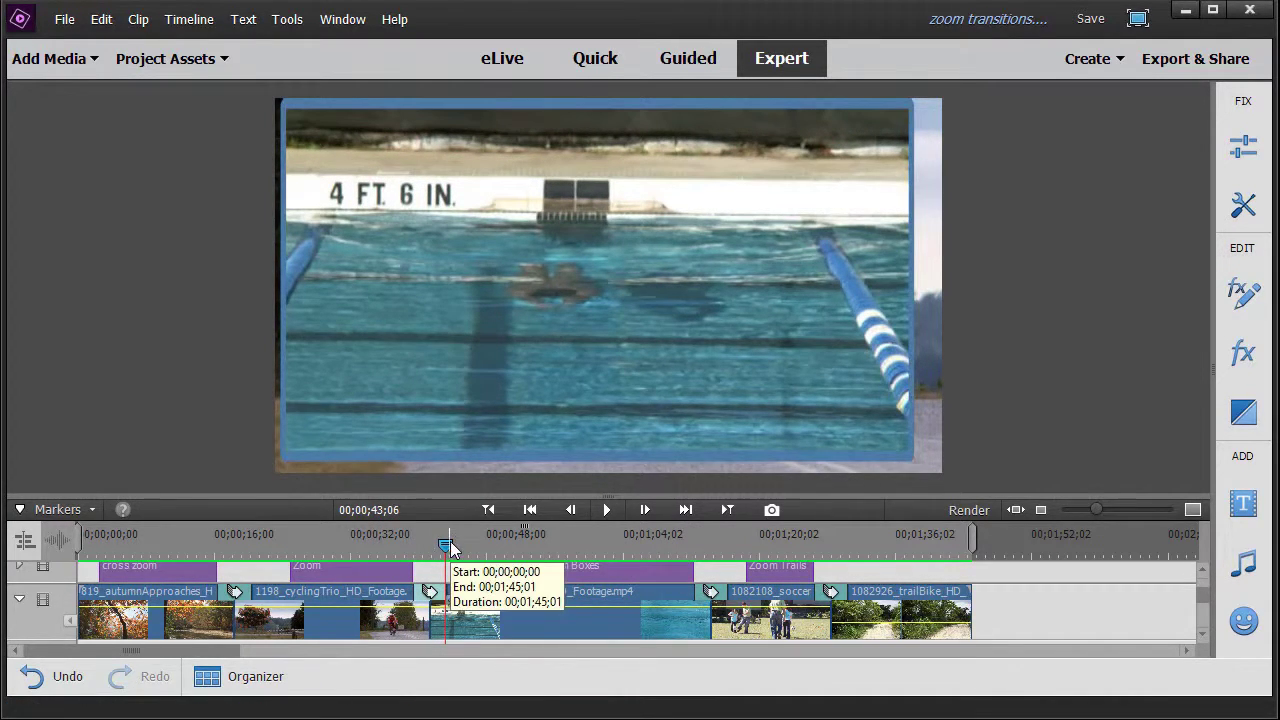
pyautogui.moveTo(449, 545); pyautogui.dragTo(677, 572)
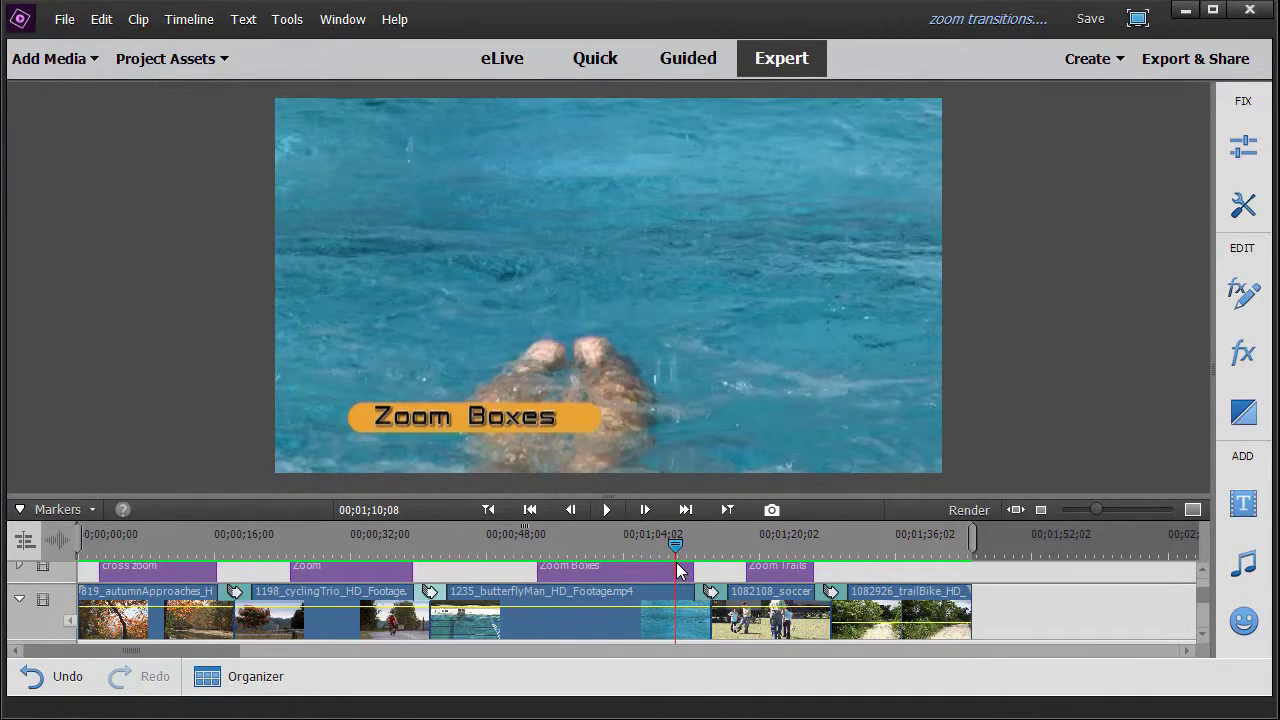
pyautogui.moveTo(677, 572); pyautogui.dragTo(681, 572)
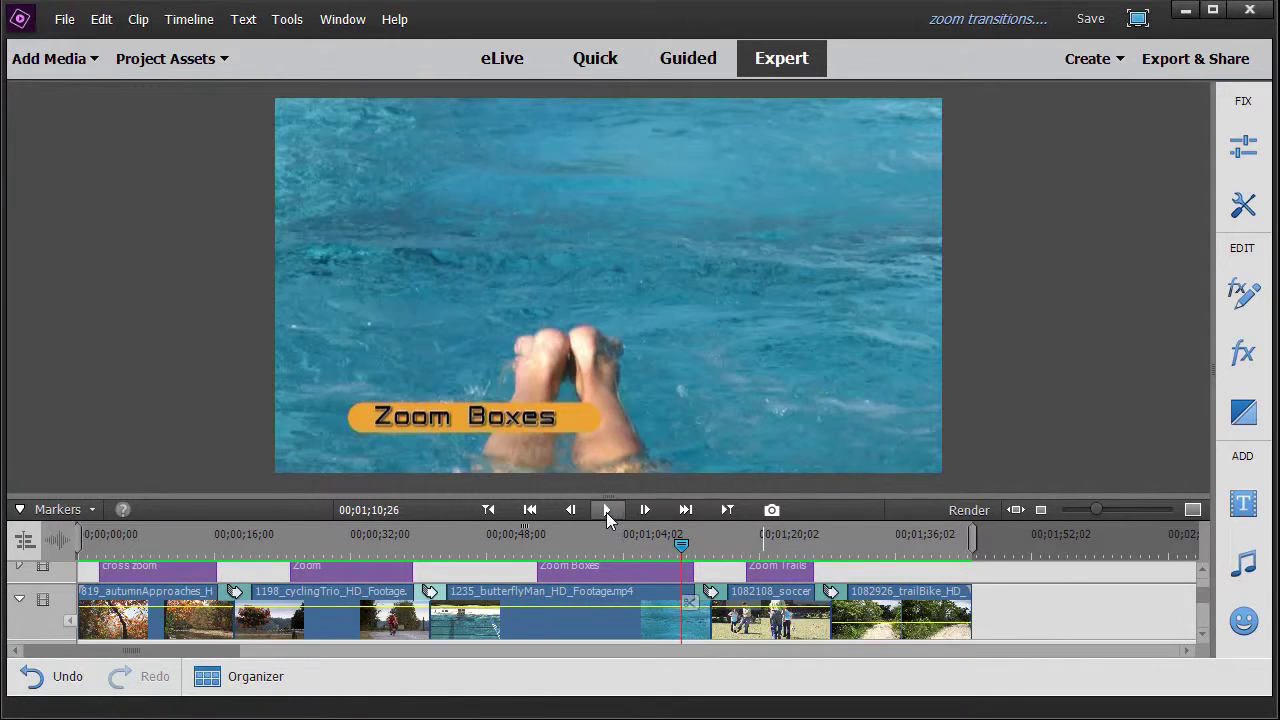
pyautogui.click(609, 509)
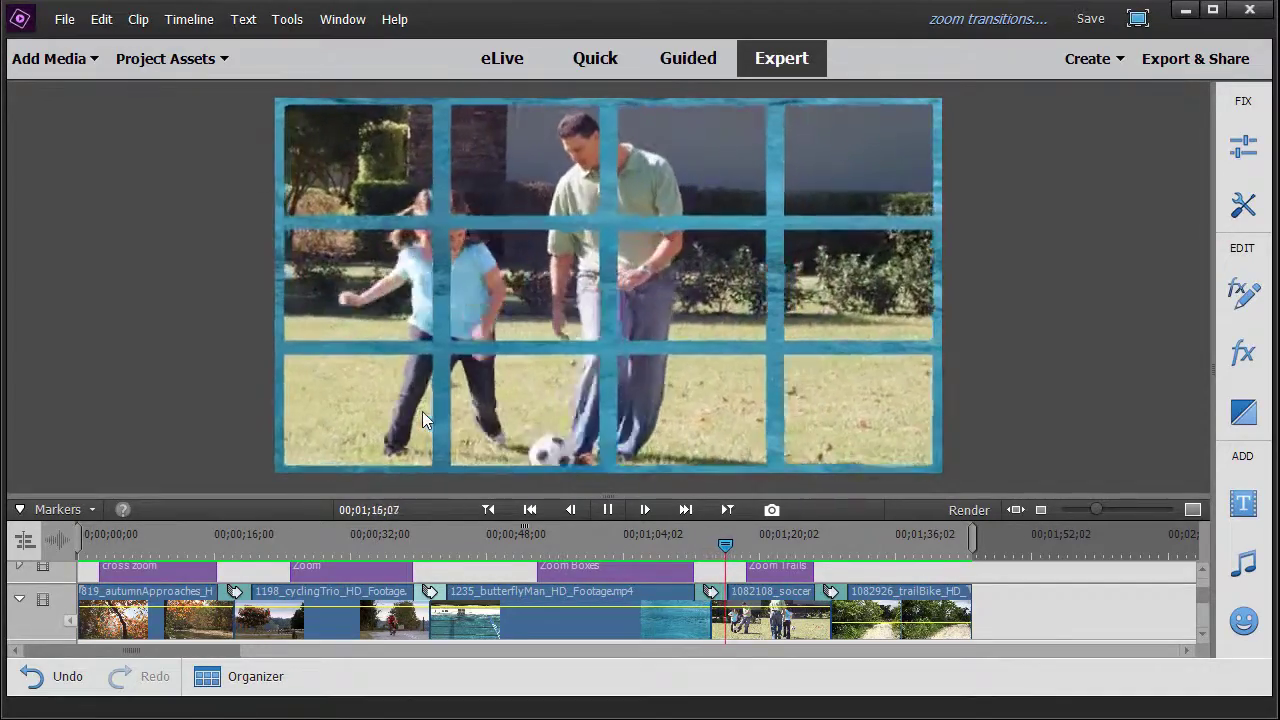
pyautogui.moveTo(737, 546)
pyautogui.mouseDown()
pyautogui.moveTo(712, 557)
pyautogui.moveTo(738, 568)
pyautogui.mouseUp()
# Step: Open the expanded Zoom Boxes adjustments and try the start and end sliders, leaving end at 100
pyautogui.doubleClick(716, 598)
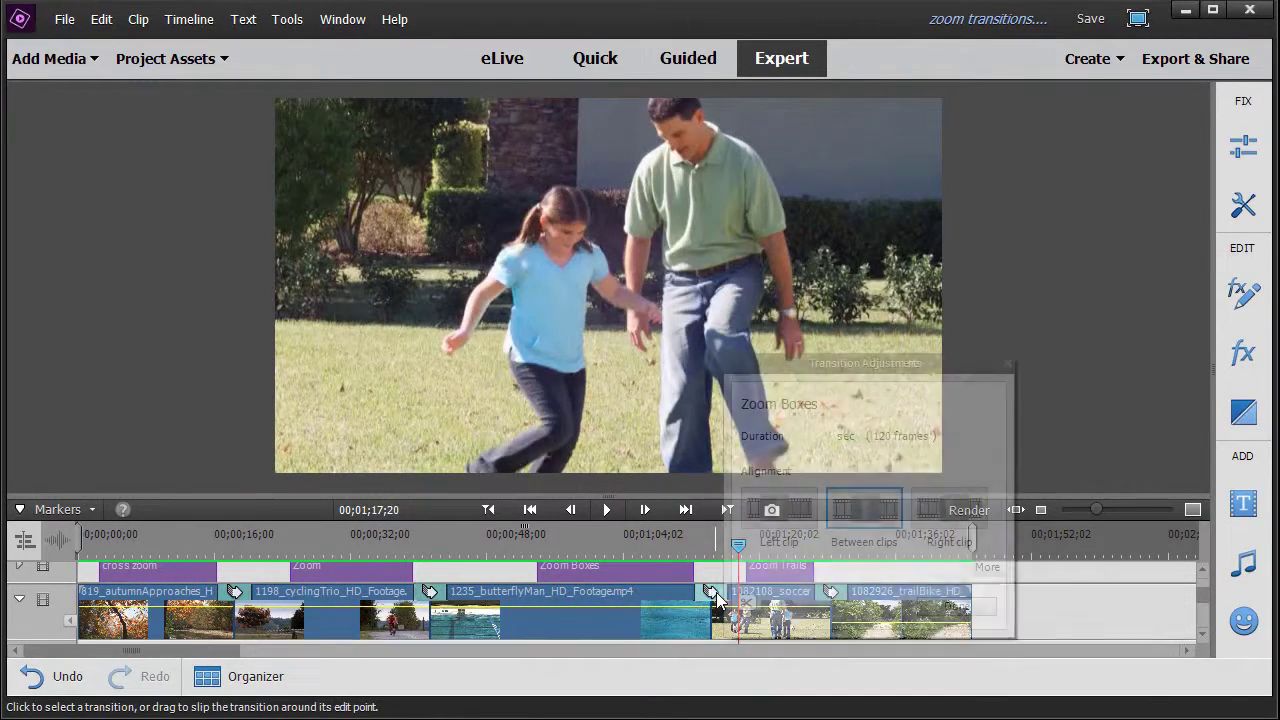
pyautogui.click(988, 572)
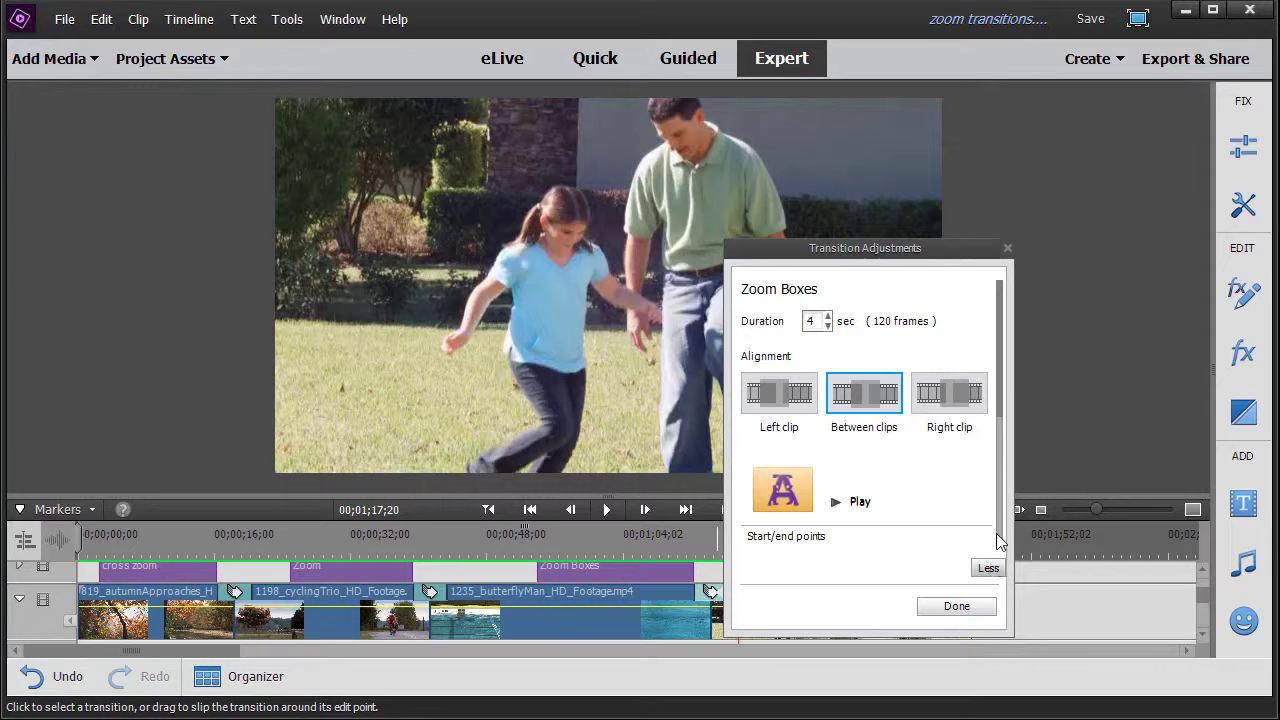
pyautogui.moveTo(1000, 392); pyautogui.dragTo(1008, 527)
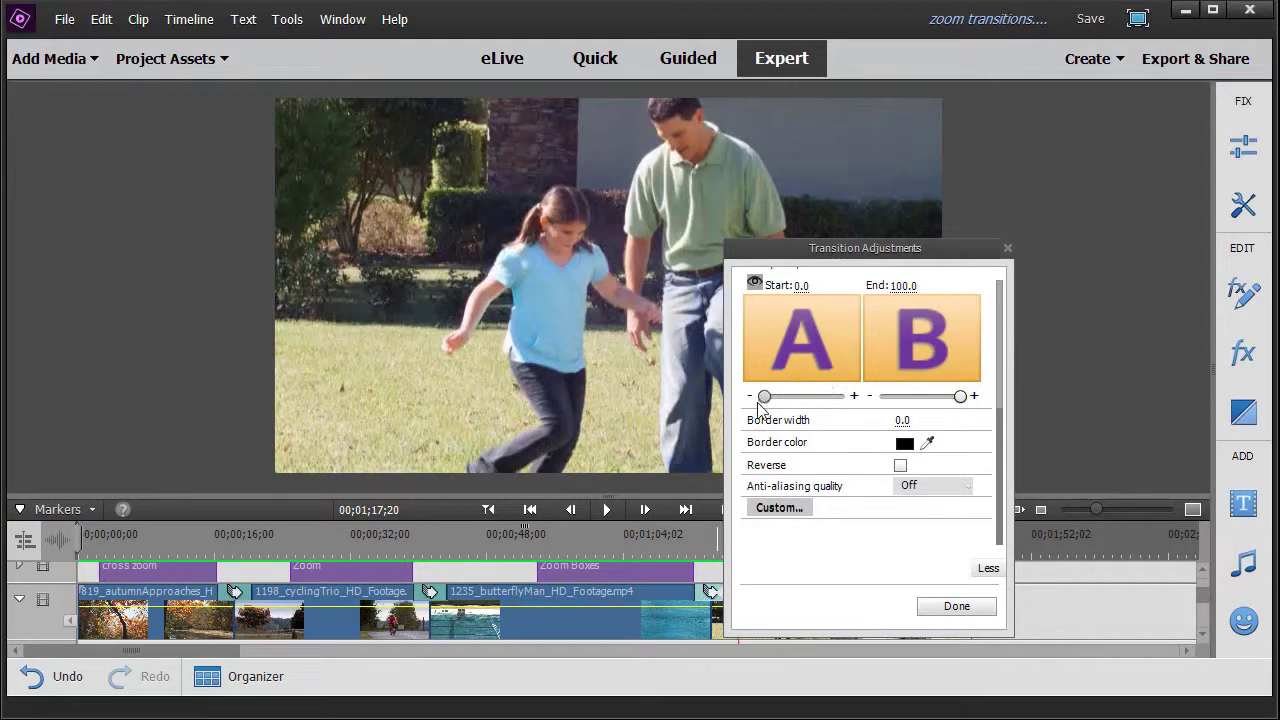
pyautogui.moveTo(765, 398)
pyautogui.mouseDown()
pyautogui.moveTo(803, 400)
pyautogui.moveTo(764, 400)
pyautogui.mouseUp()
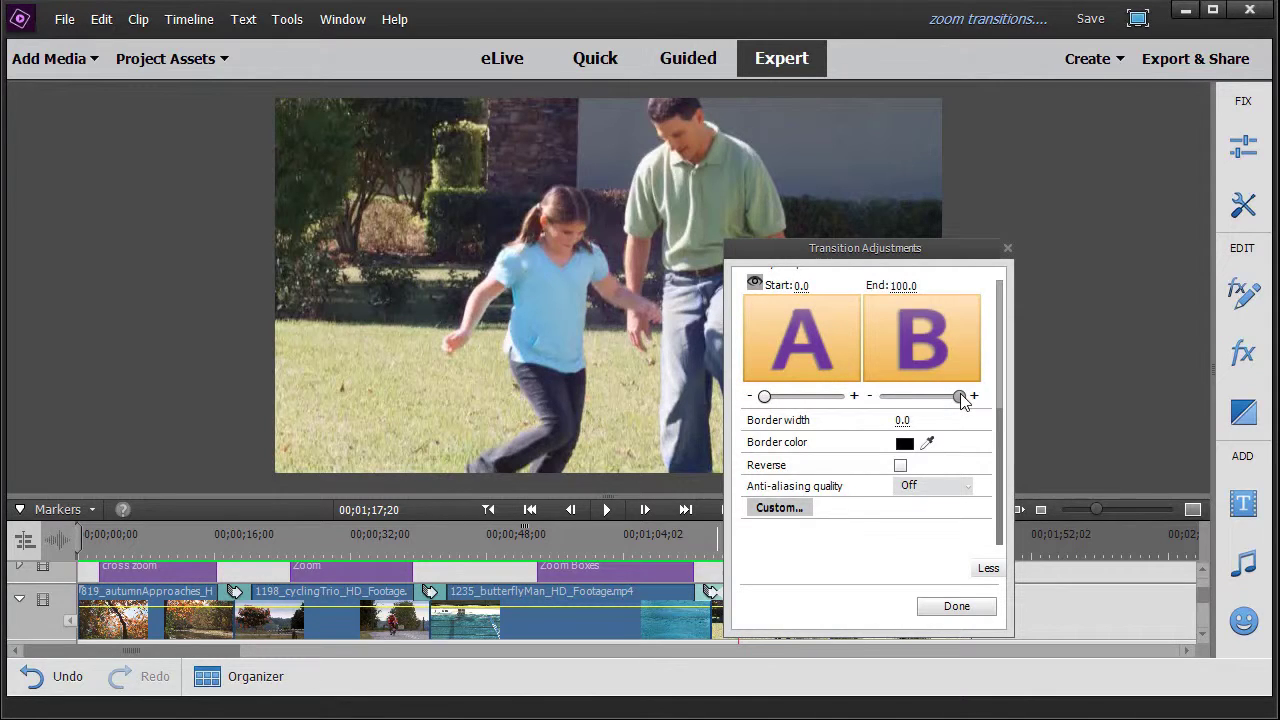
pyautogui.moveTo(962, 400)
pyautogui.mouseDown()
pyautogui.moveTo(910, 400)
pyautogui.moveTo(972, 400)
pyautogui.mouseUp()
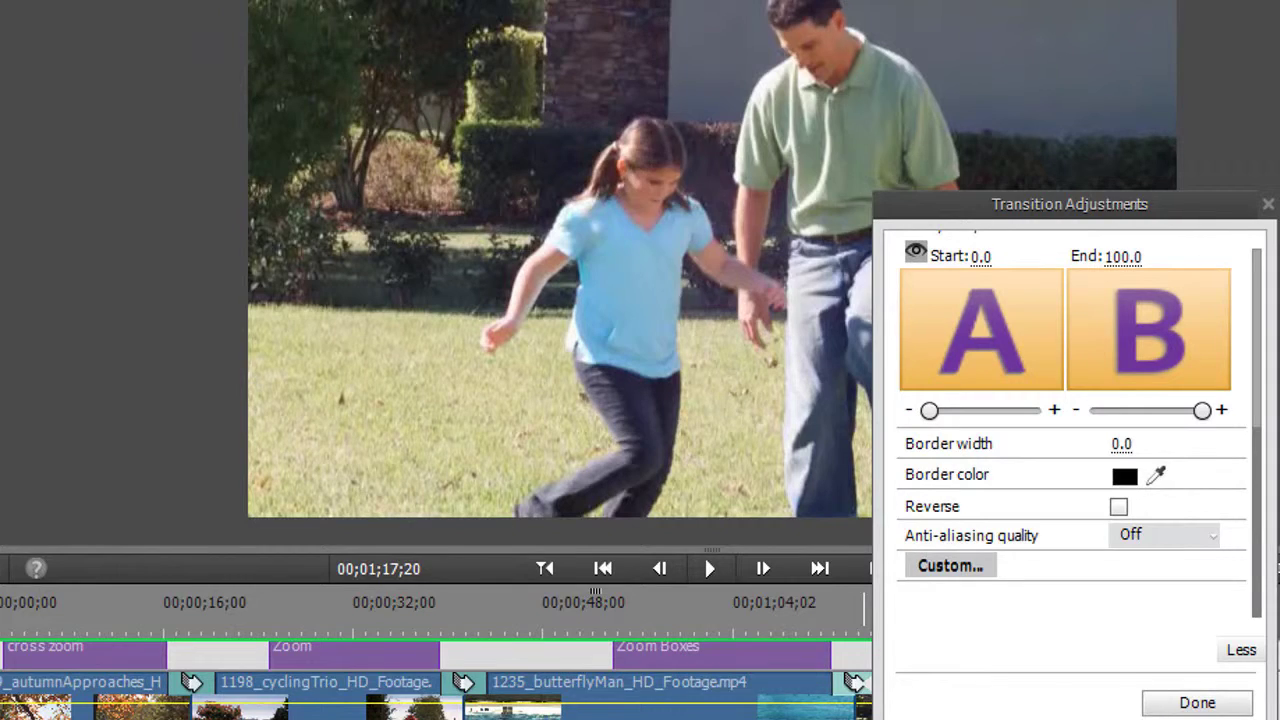
pyautogui.click(950, 565)
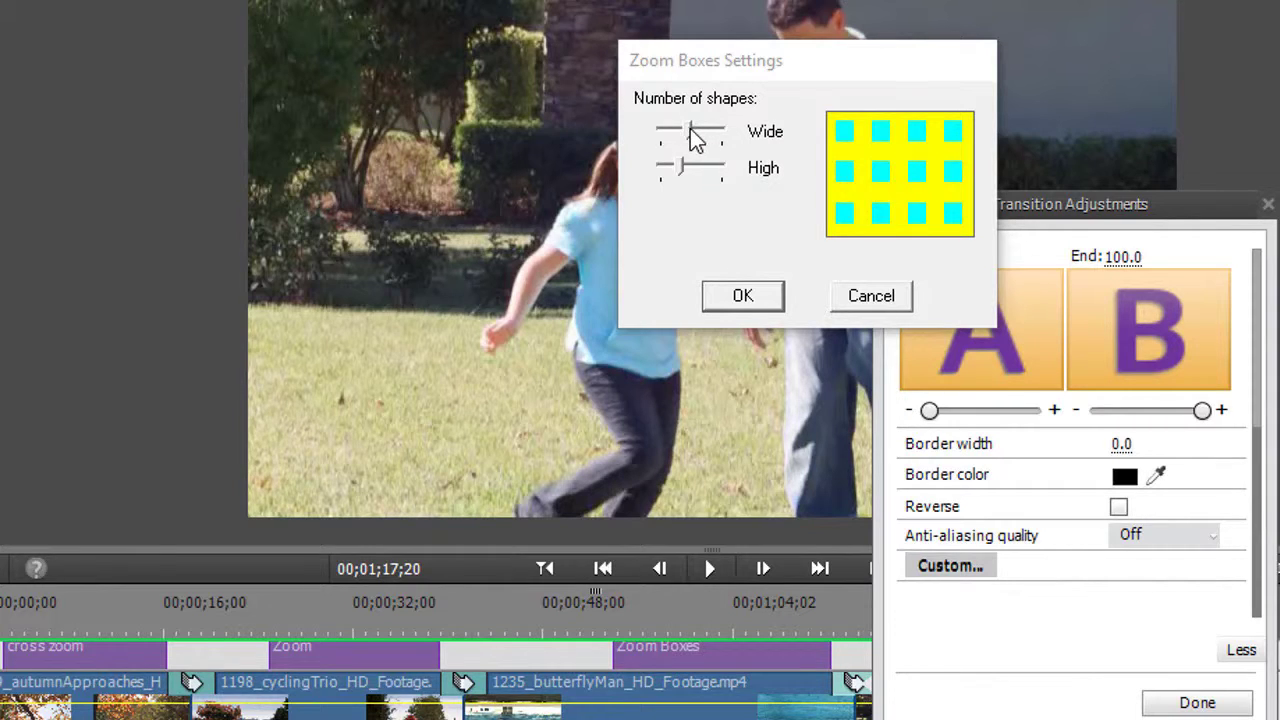
# Step: Try several Zoom Boxes grid sizes, settle on one row of eight boxes, and confirm
pyautogui.moveTo(689, 131); pyautogui.dragTo(628, 173)
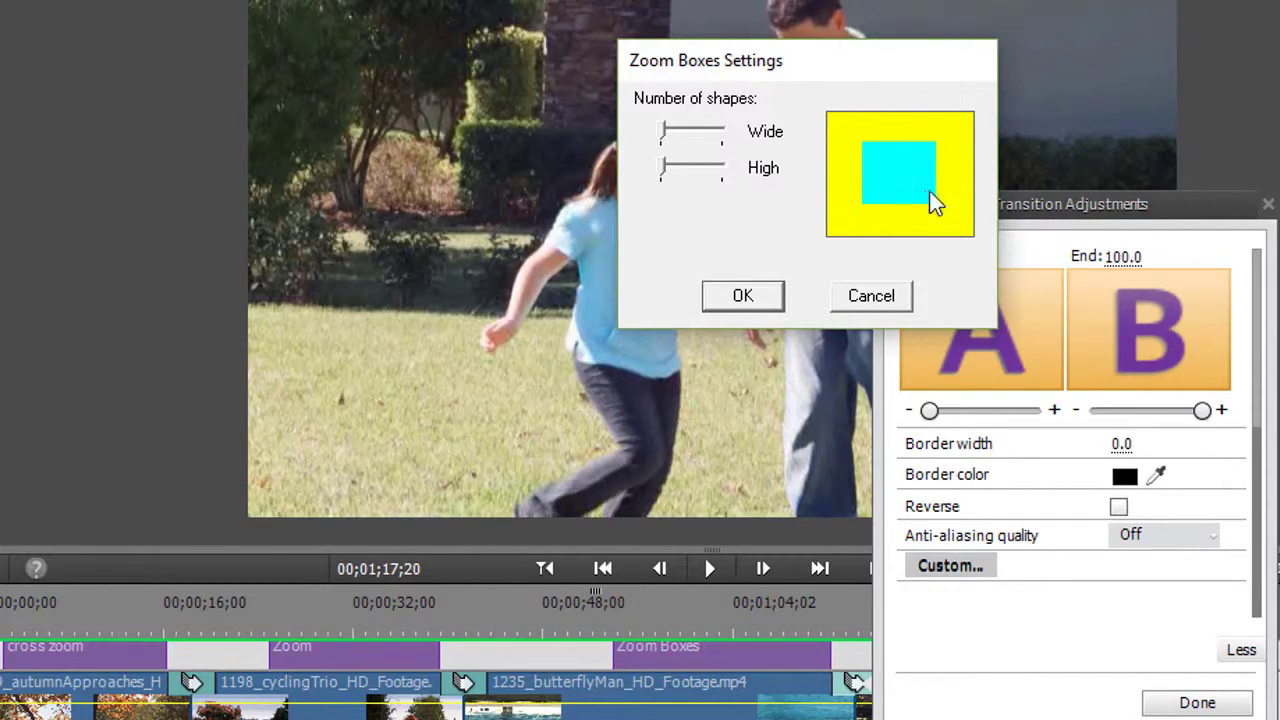
pyautogui.moveTo(666, 168); pyautogui.dragTo(673, 168)
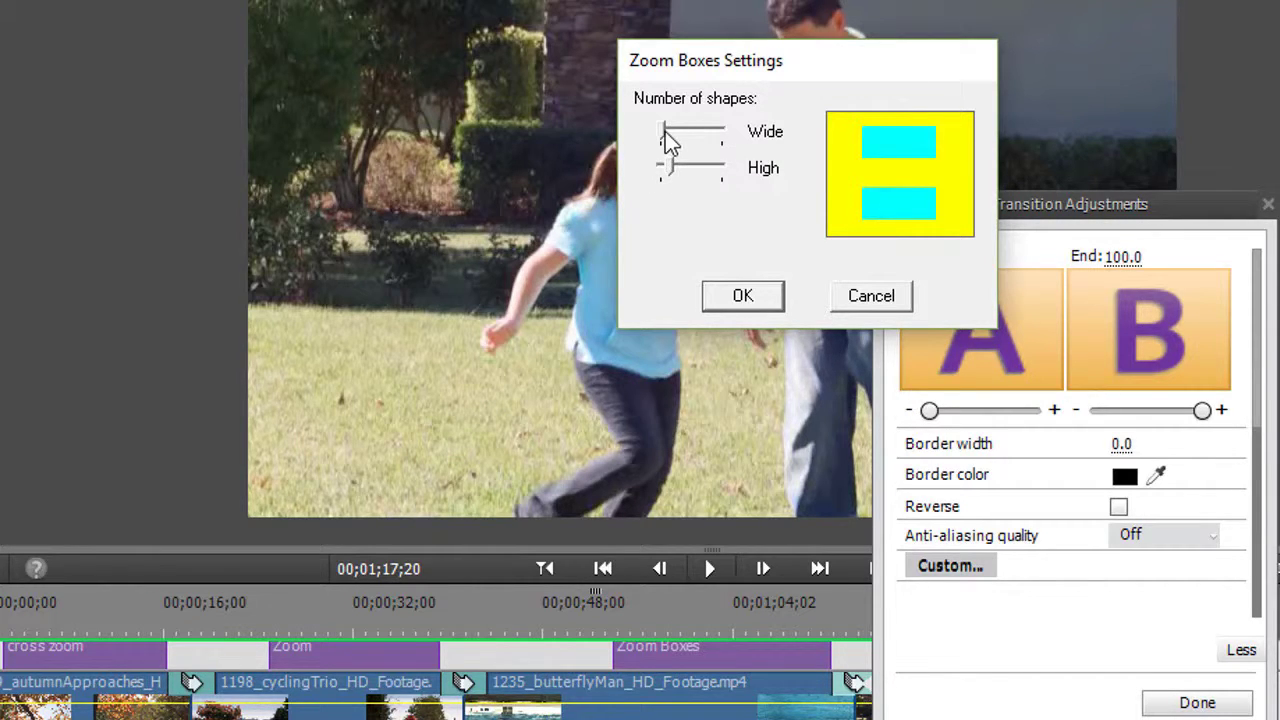
pyautogui.moveTo(667, 142); pyautogui.dragTo(684, 146)
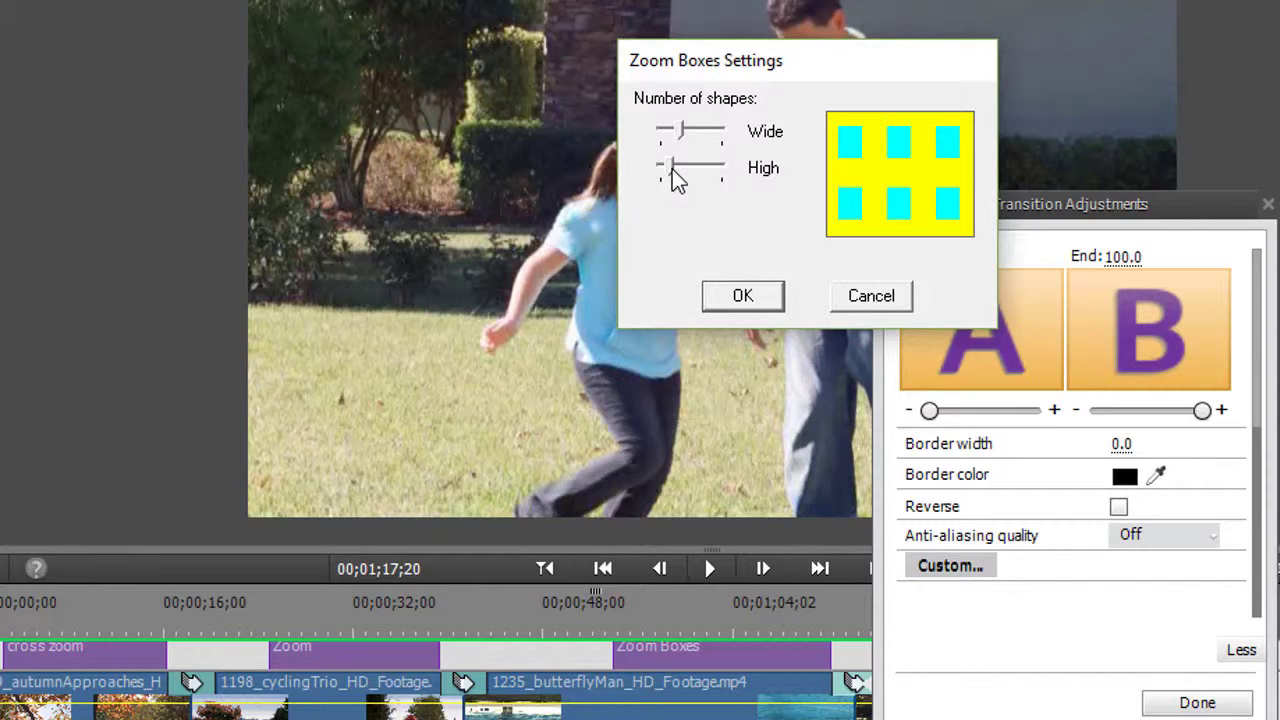
pyautogui.moveTo(672, 170); pyautogui.dragTo(760, 194)
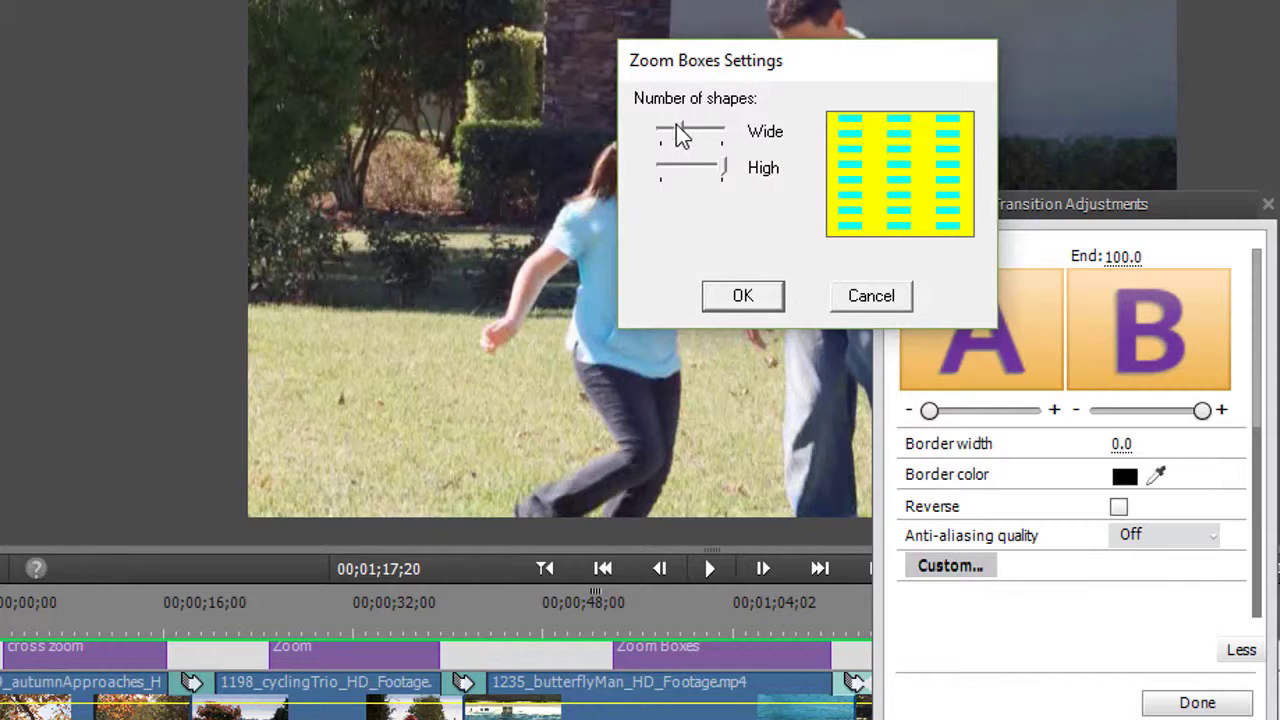
pyautogui.moveTo(680, 133); pyautogui.dragTo(726, 134)
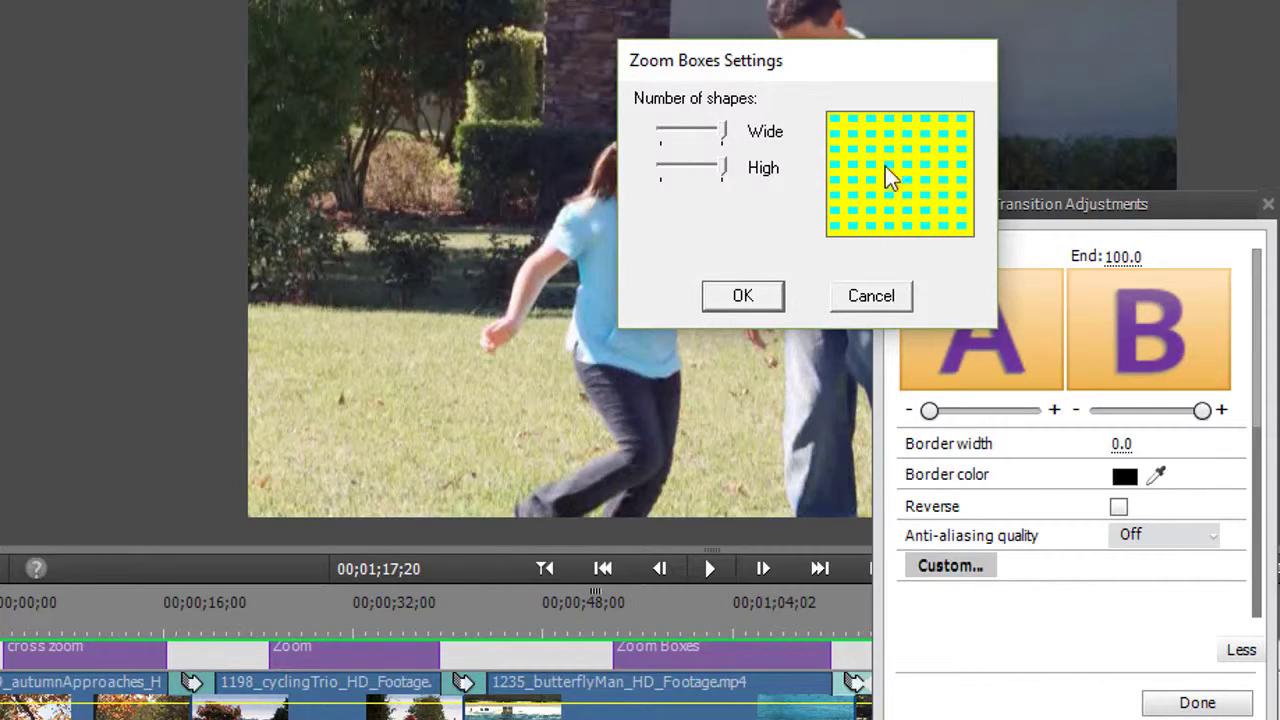
pyautogui.moveTo(715, 180); pyautogui.dragTo(632, 178)
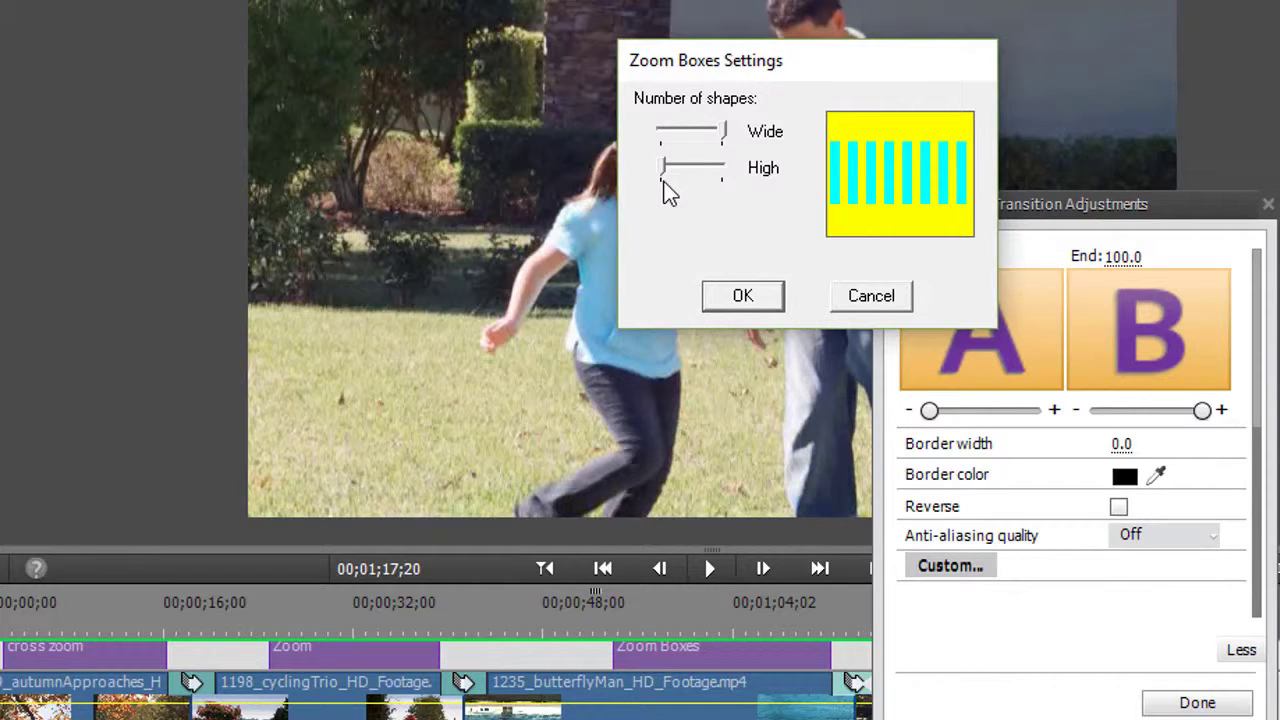
pyautogui.click(744, 297)
pyautogui.click(1197, 702)
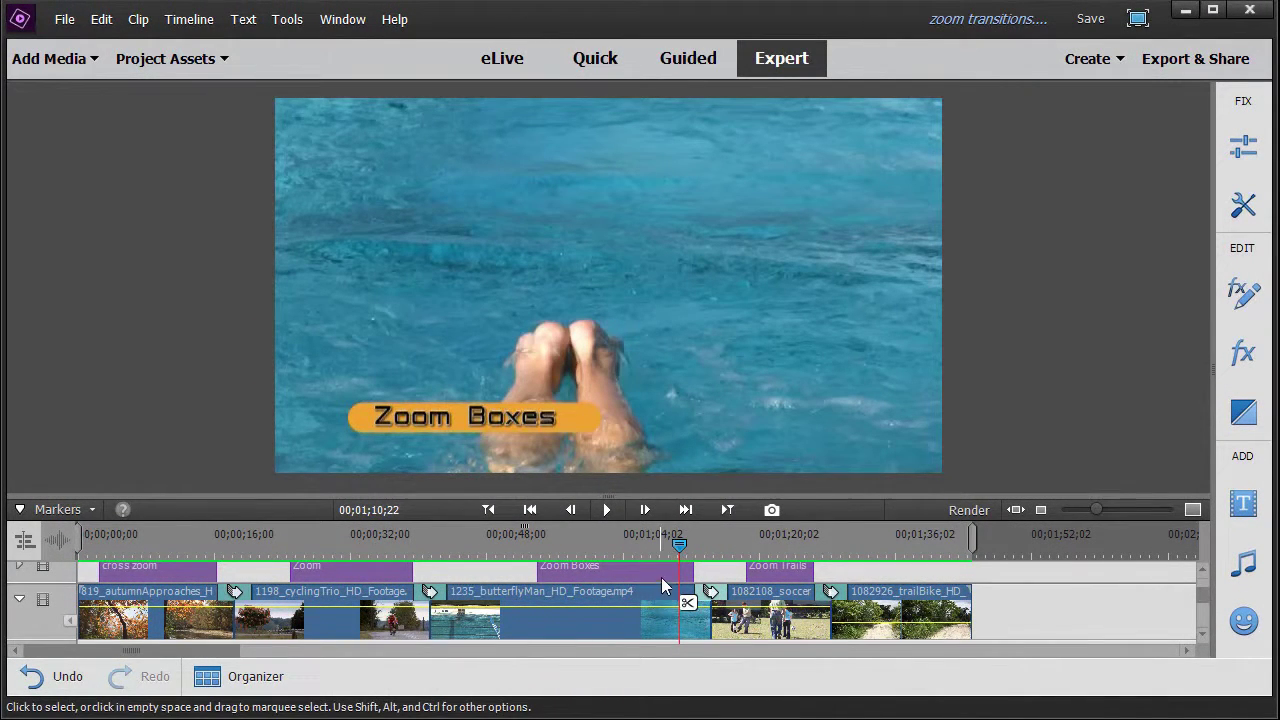
# Step: Play back the edited transitions, scrub into Zoom Trails, and open its adjustments
pyautogui.click(680, 544)
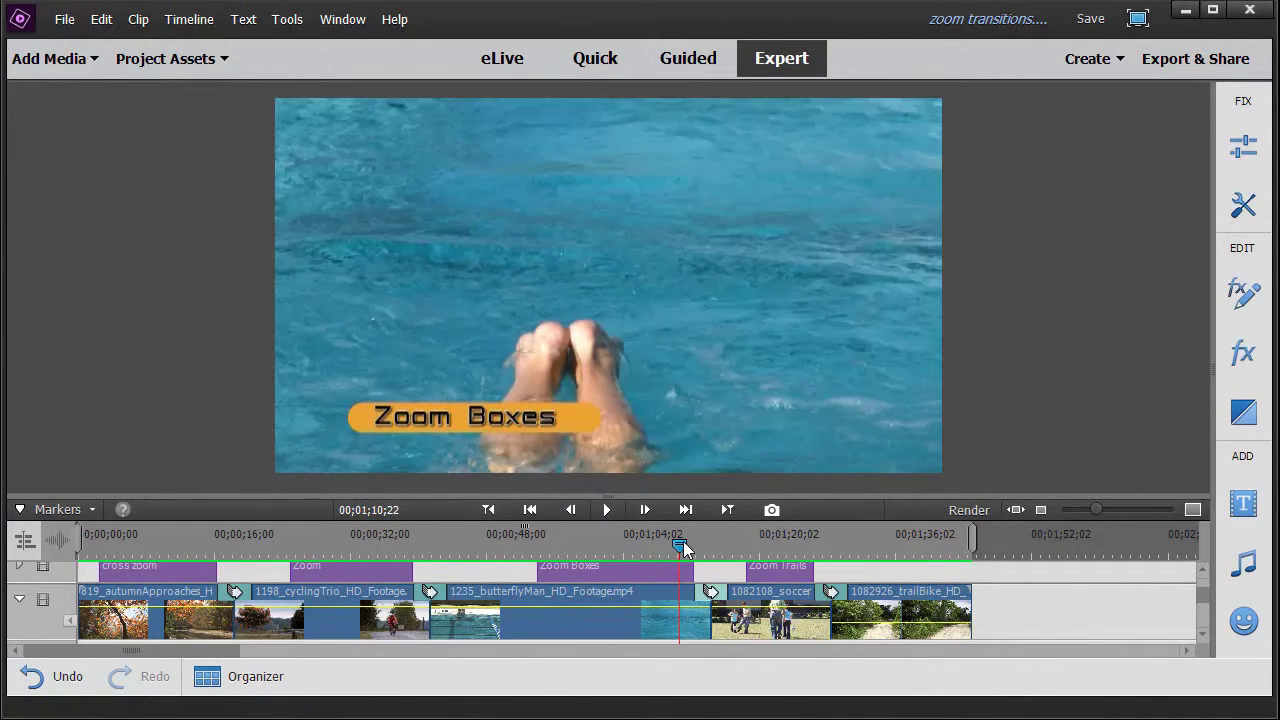
pyautogui.click(606, 510)
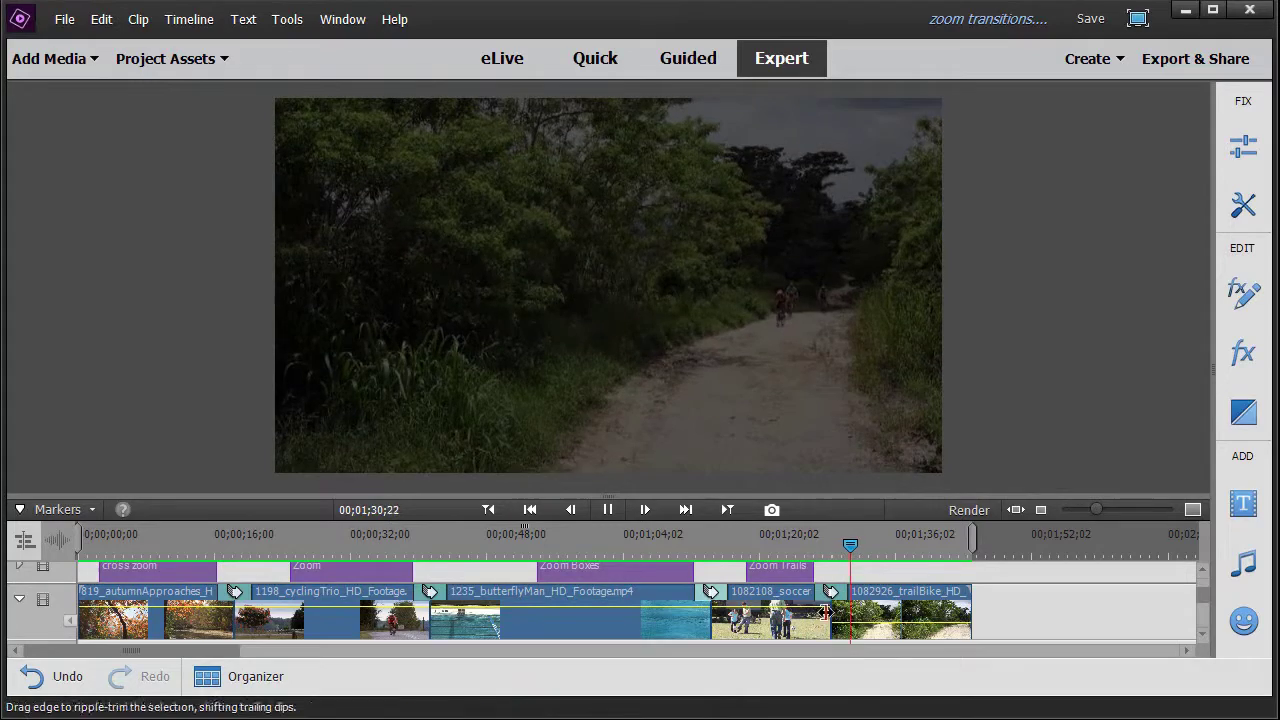
pyautogui.moveTo(861, 545); pyautogui.dragTo(832, 567)
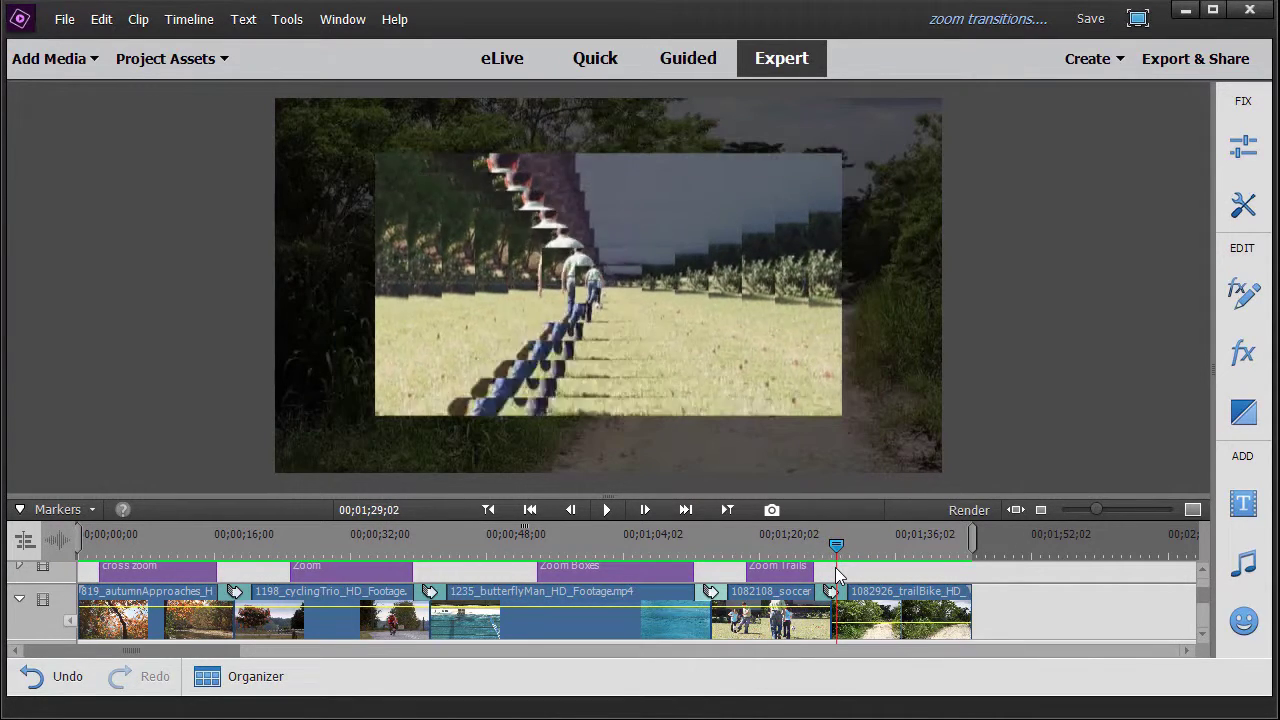
pyautogui.moveTo(835, 567); pyautogui.dragTo(807, 567)
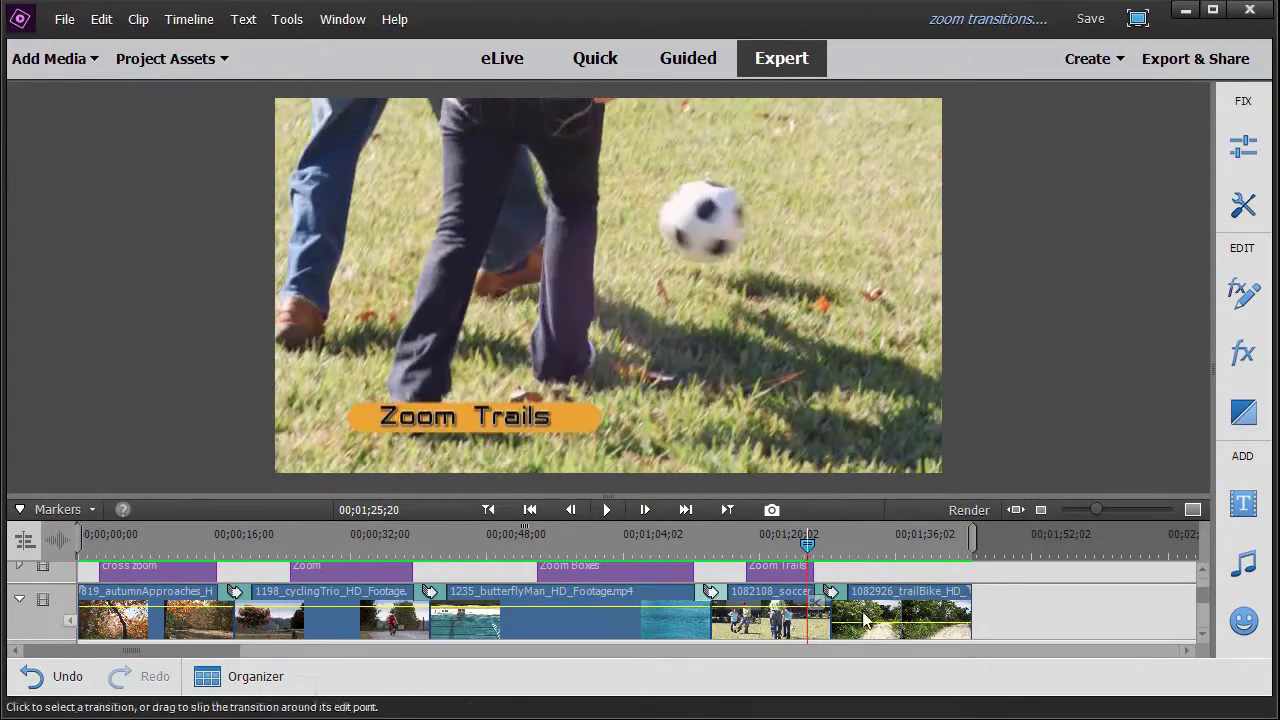
pyautogui.doubleClick(832, 593)
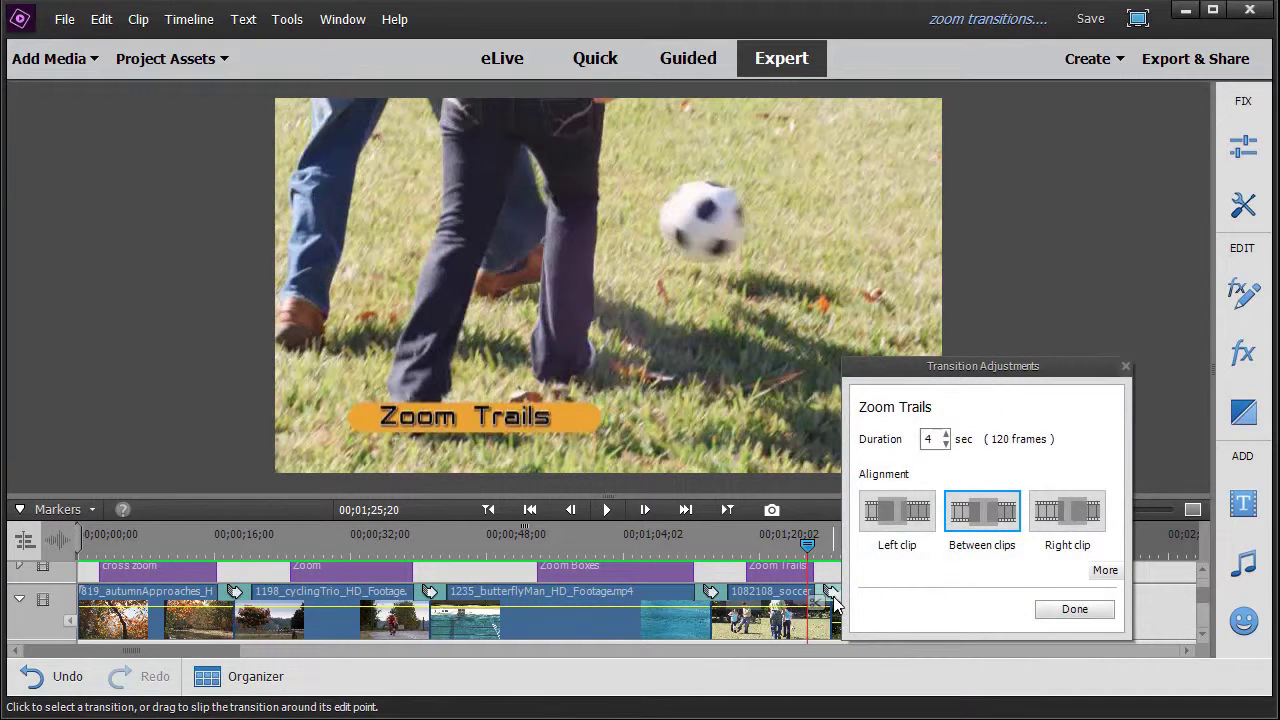
# Step: Set the Zoom Trails start point to 17.3 and end point to 60.0
pyautogui.click(1104, 570)
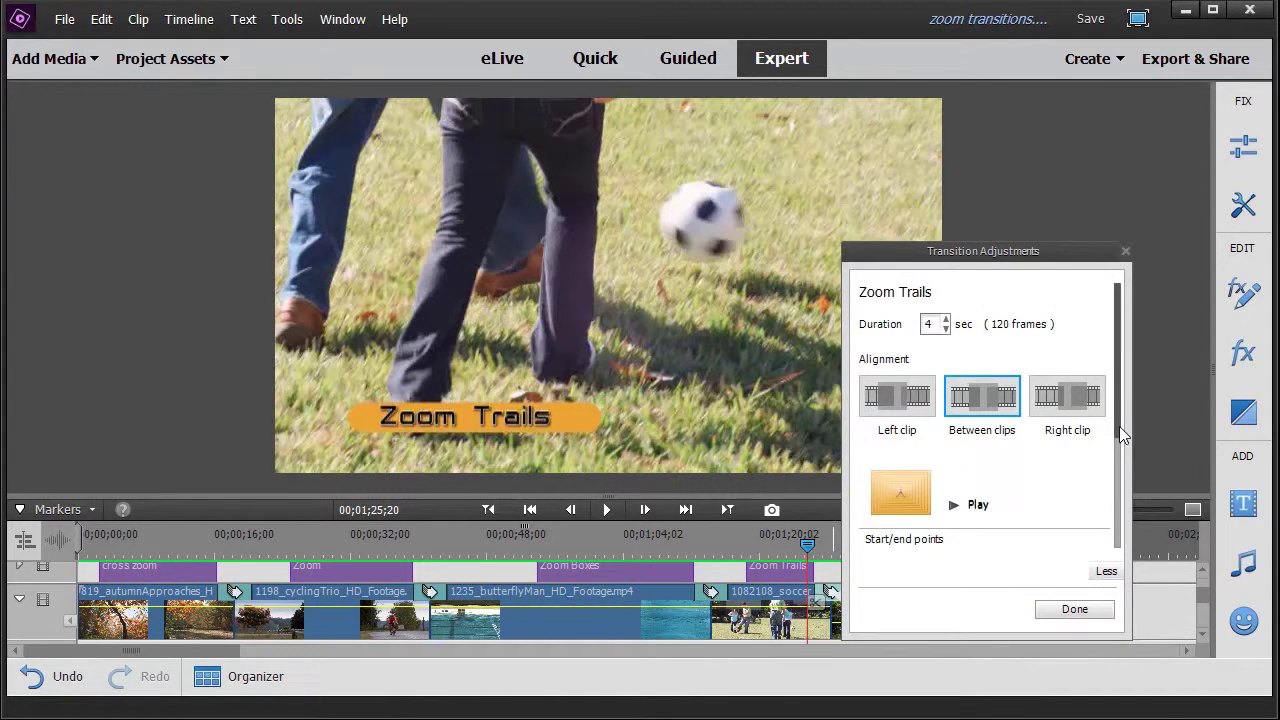
pyautogui.moveTo(1119, 407); pyautogui.dragTo(1121, 578)
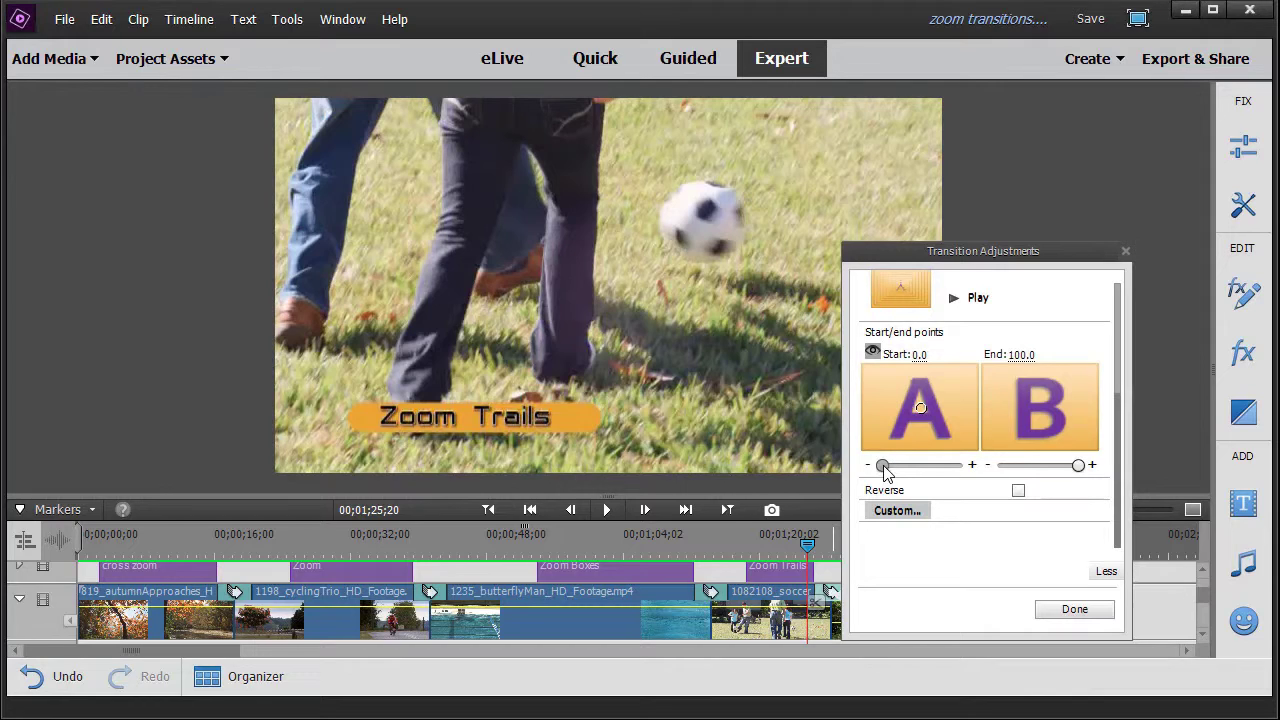
pyautogui.moveTo(884, 470)
pyautogui.mouseDown()
pyautogui.moveTo(918, 477)
pyautogui.moveTo(897, 480)
pyautogui.mouseUp()
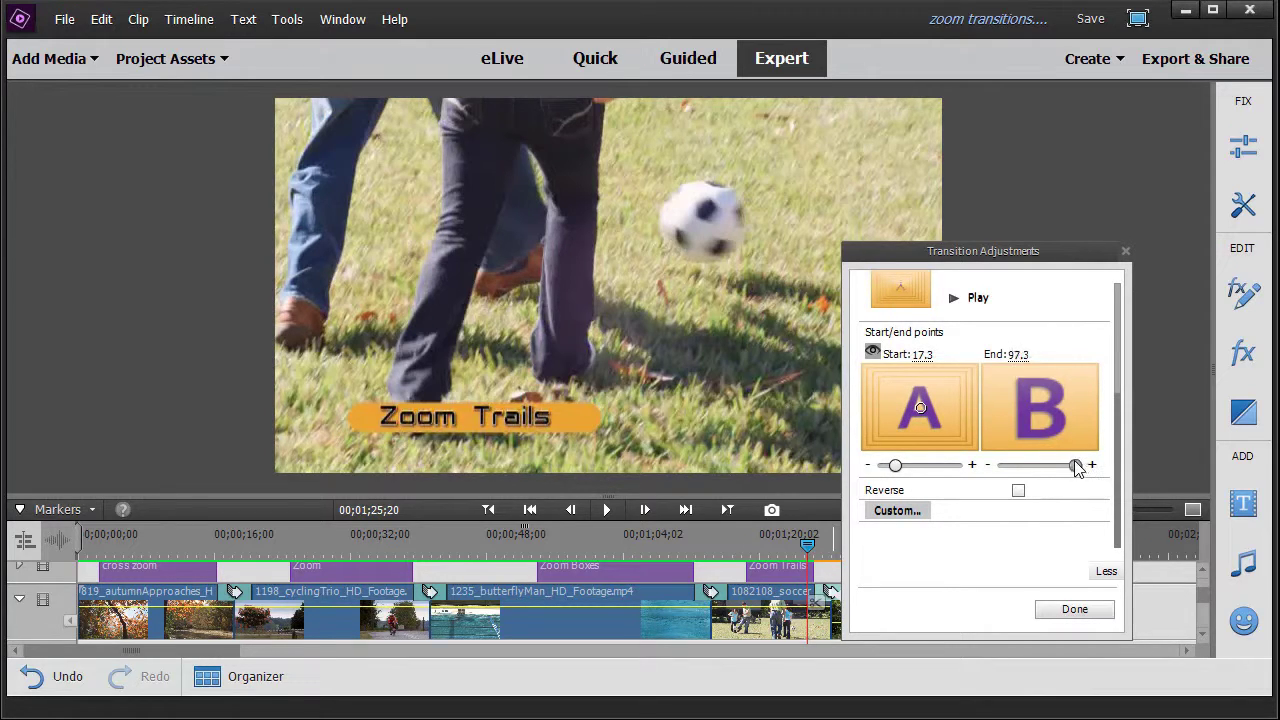
pyautogui.moveTo(1076, 467); pyautogui.dragTo(1047, 473)
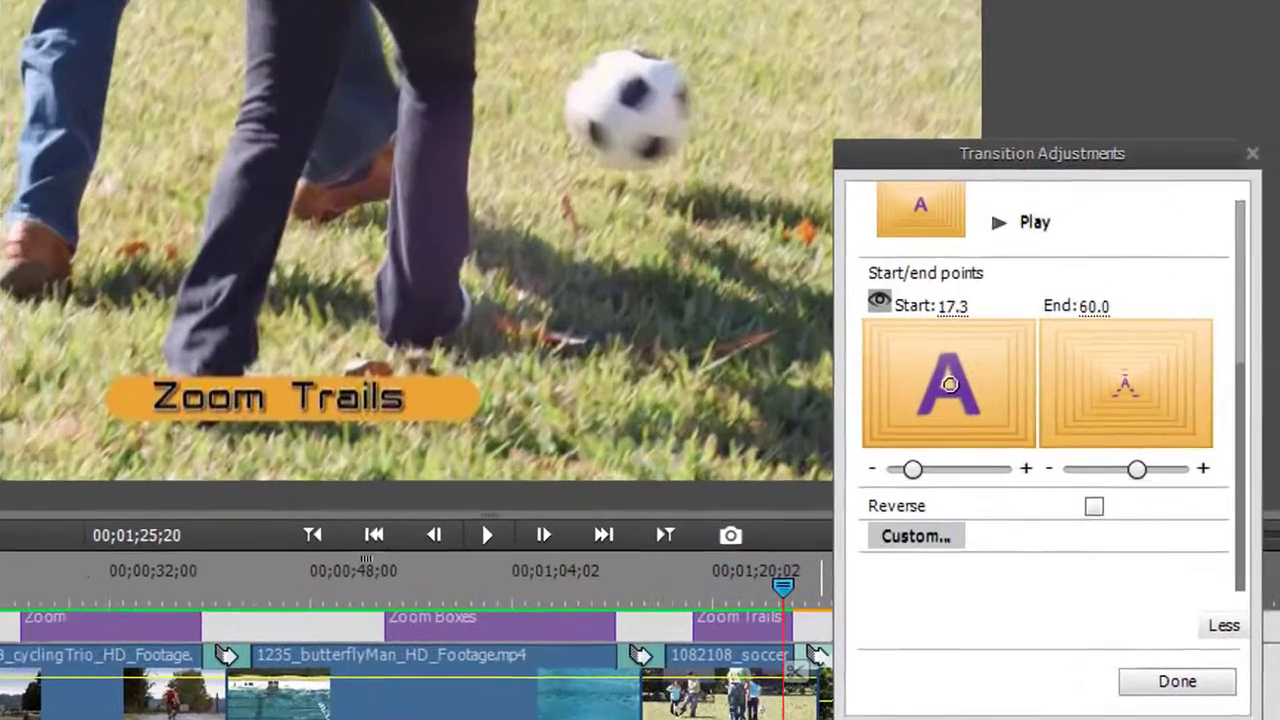
pyautogui.click(897, 510)
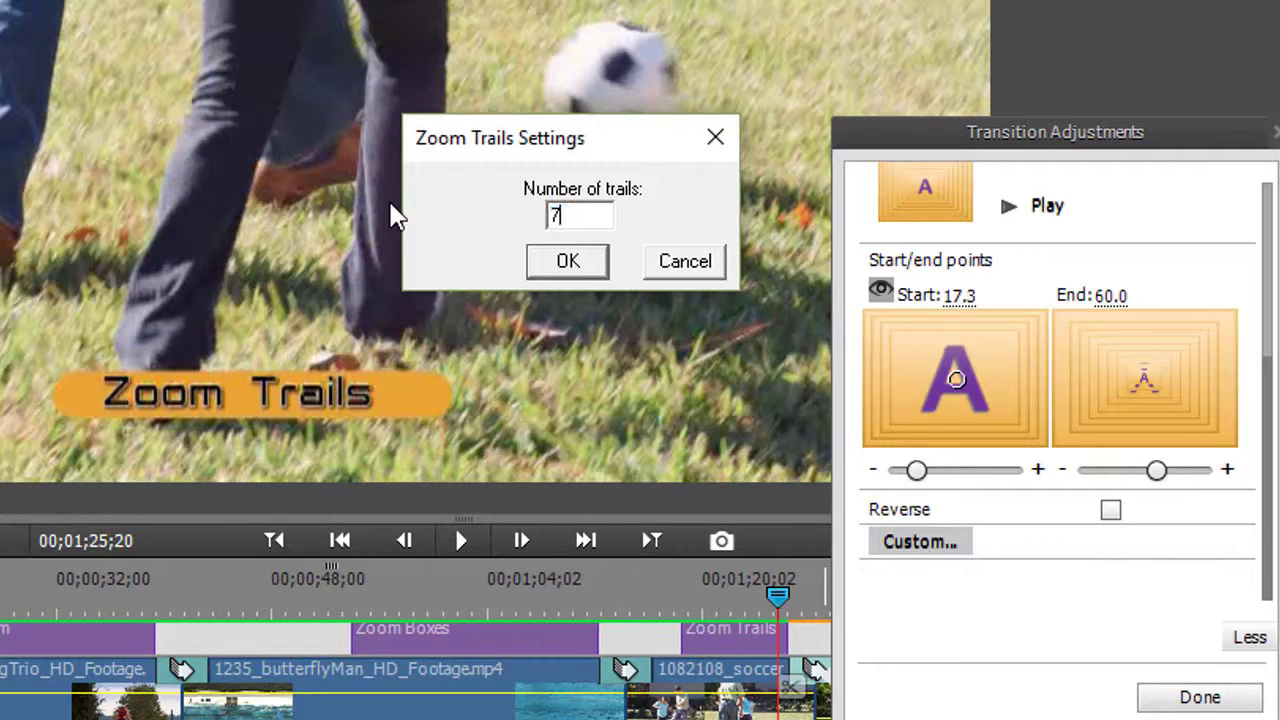
# Step: Confirm 7 trails for Zoom Trails and close its Transition Adjustments
pyautogui.click(594, 270)
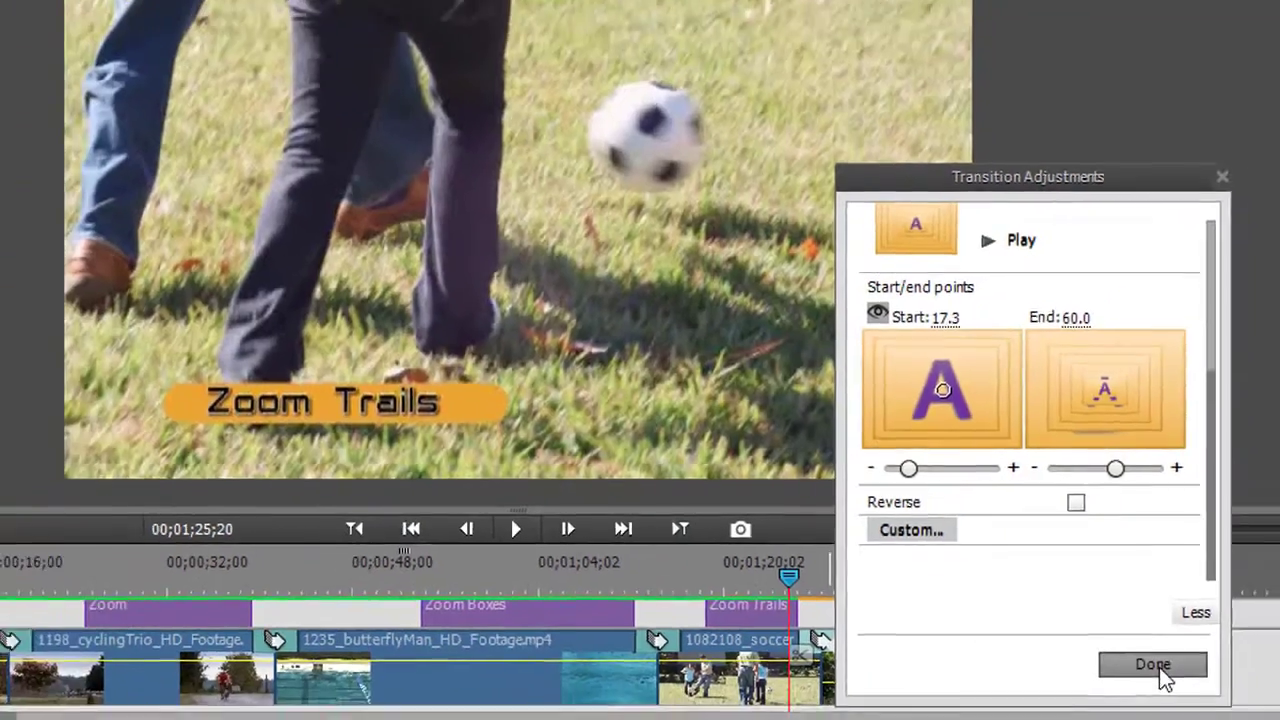
pyautogui.click(1210, 697)
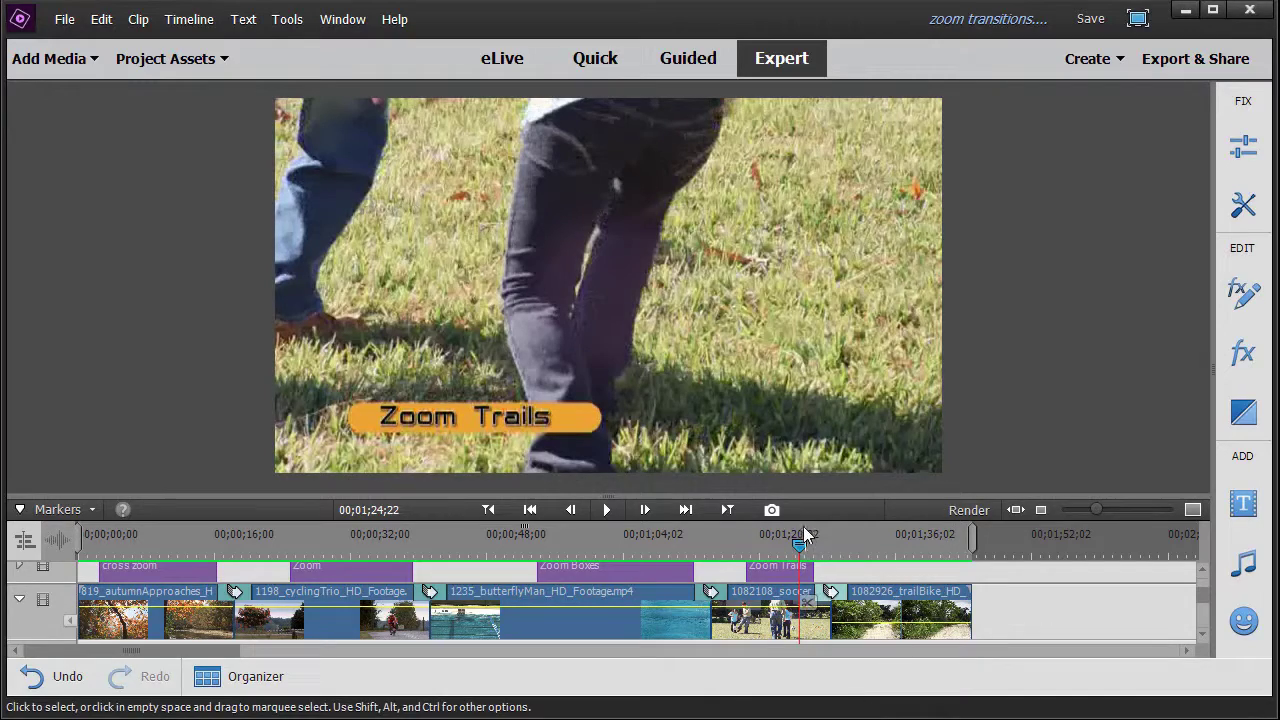
pyautogui.click(608, 511)
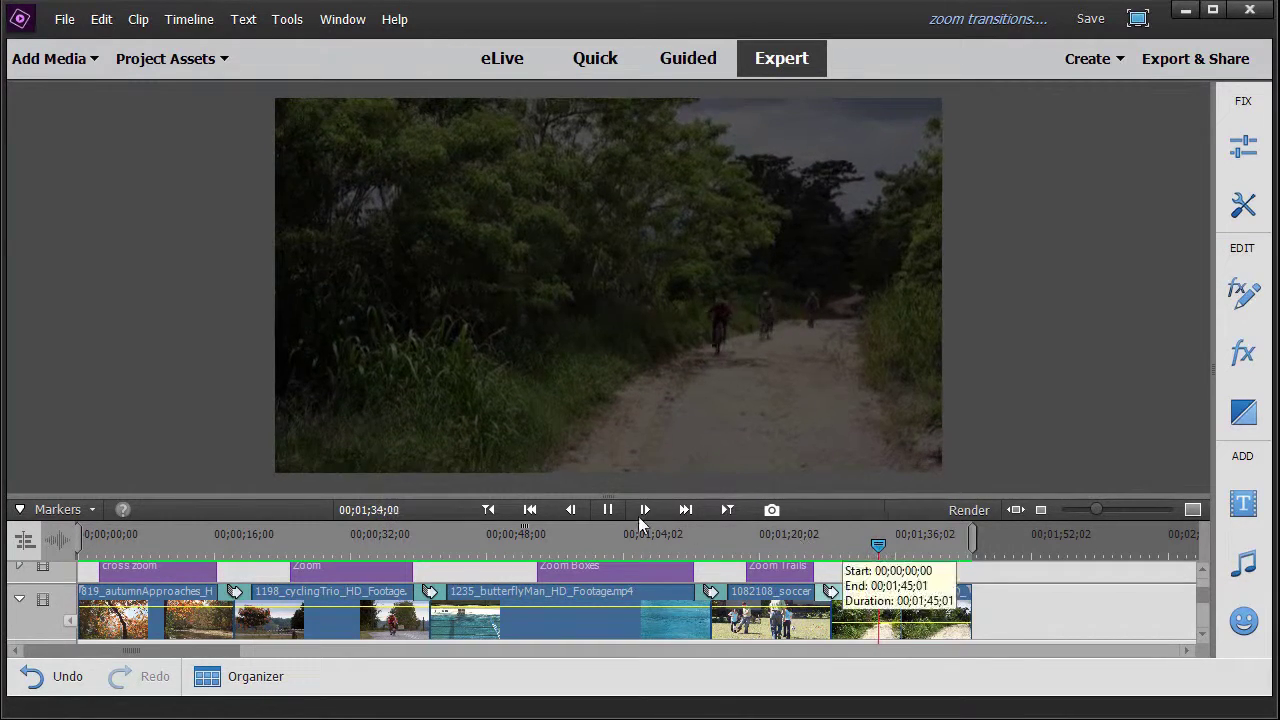
pyautogui.click(606, 510)
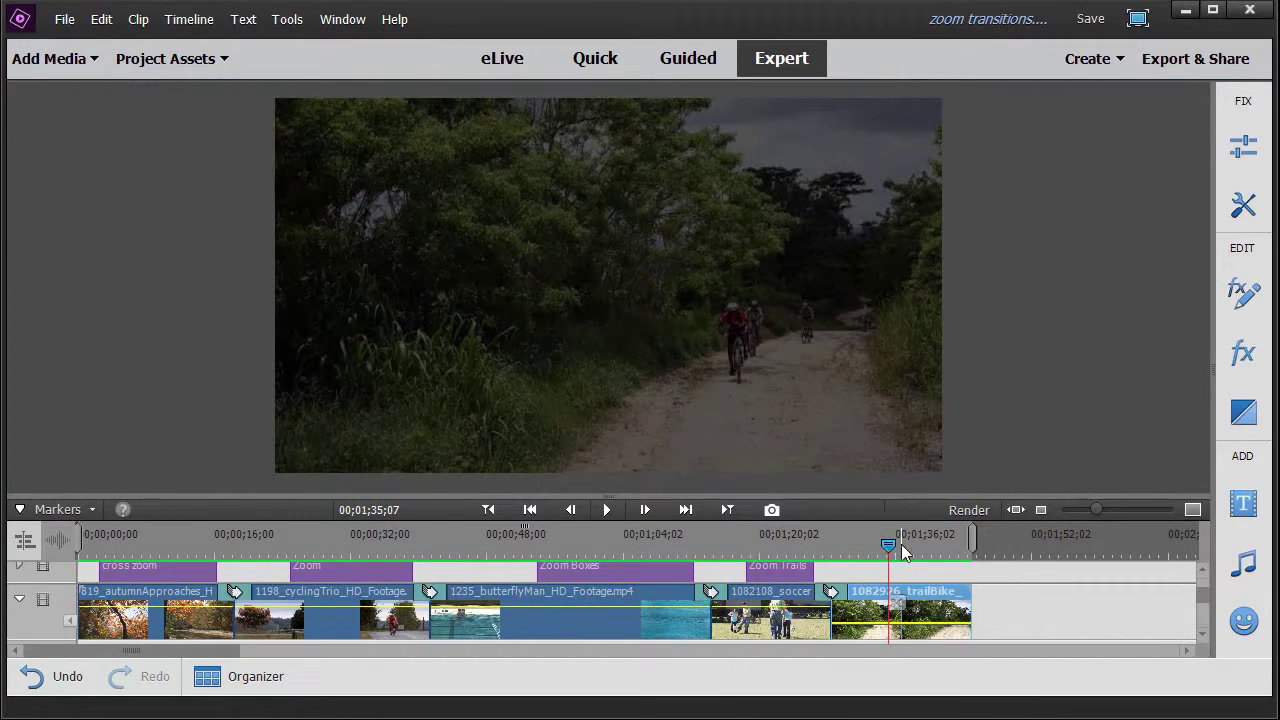
pyautogui.moveTo(901, 548); pyautogui.dragTo(839, 566)
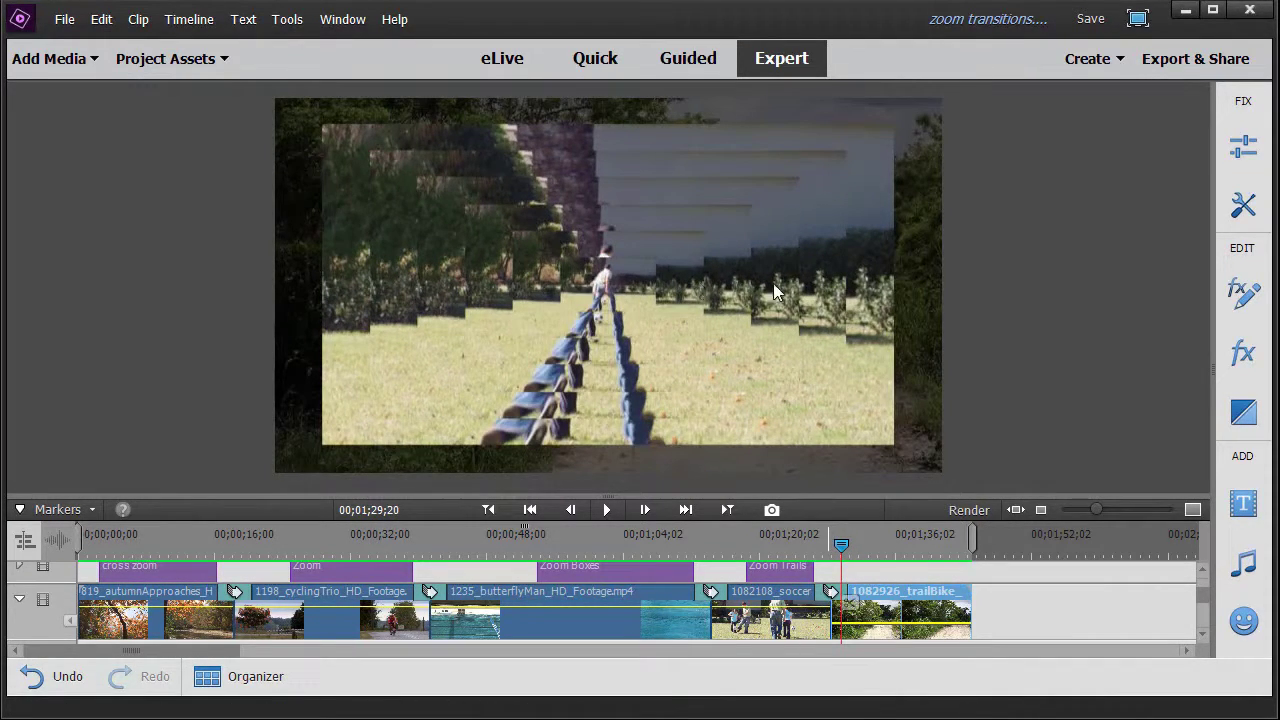